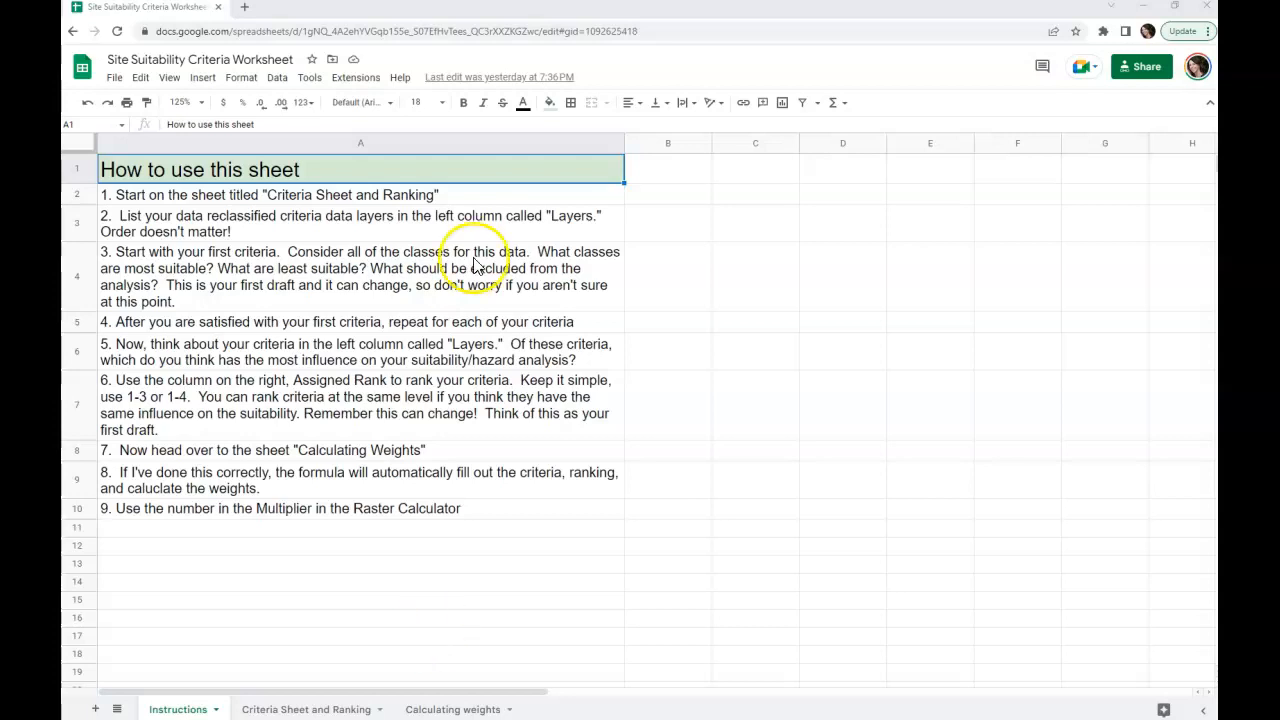
pyautogui.click(174, 200)
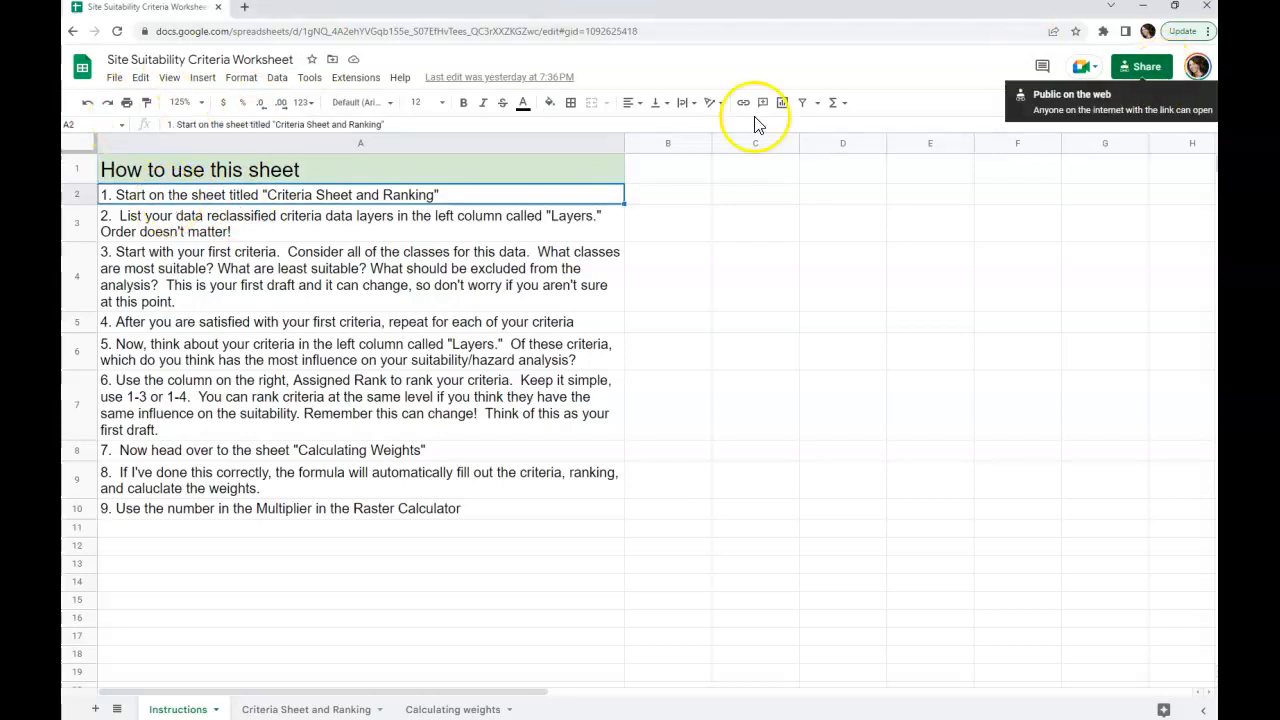
pyautogui.click(115, 78)
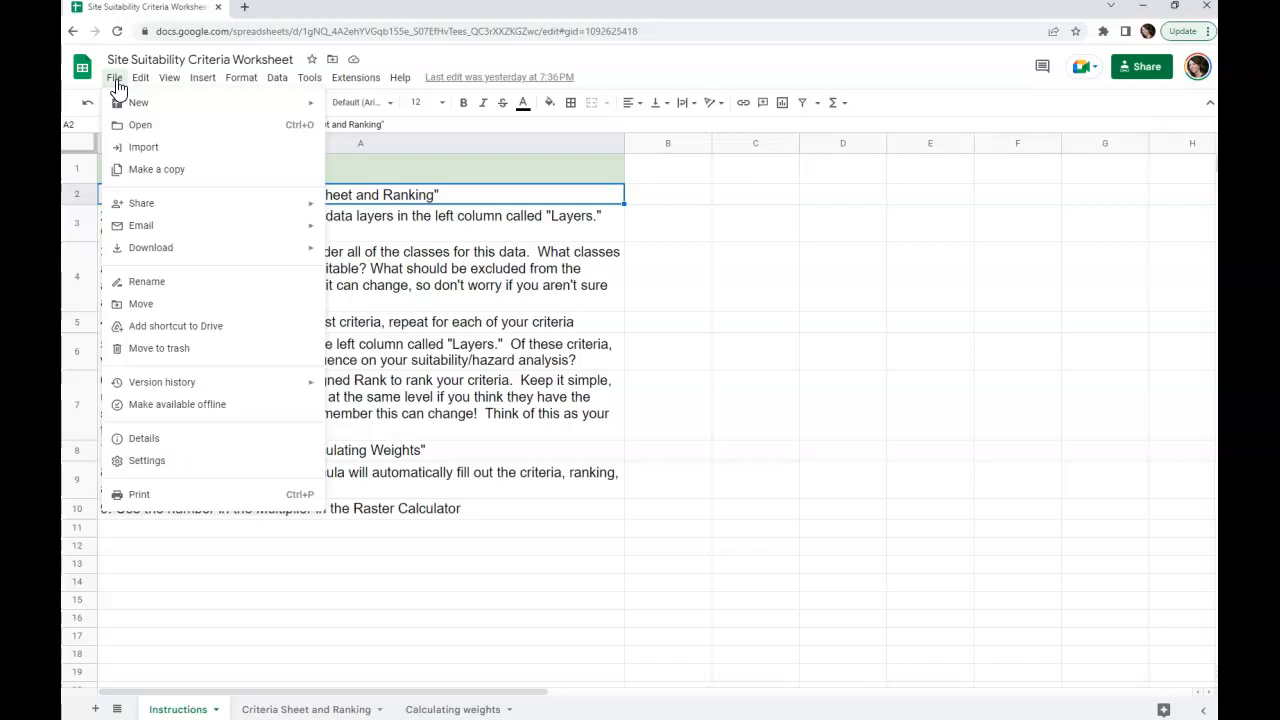
pyautogui.moveTo(199, 256)
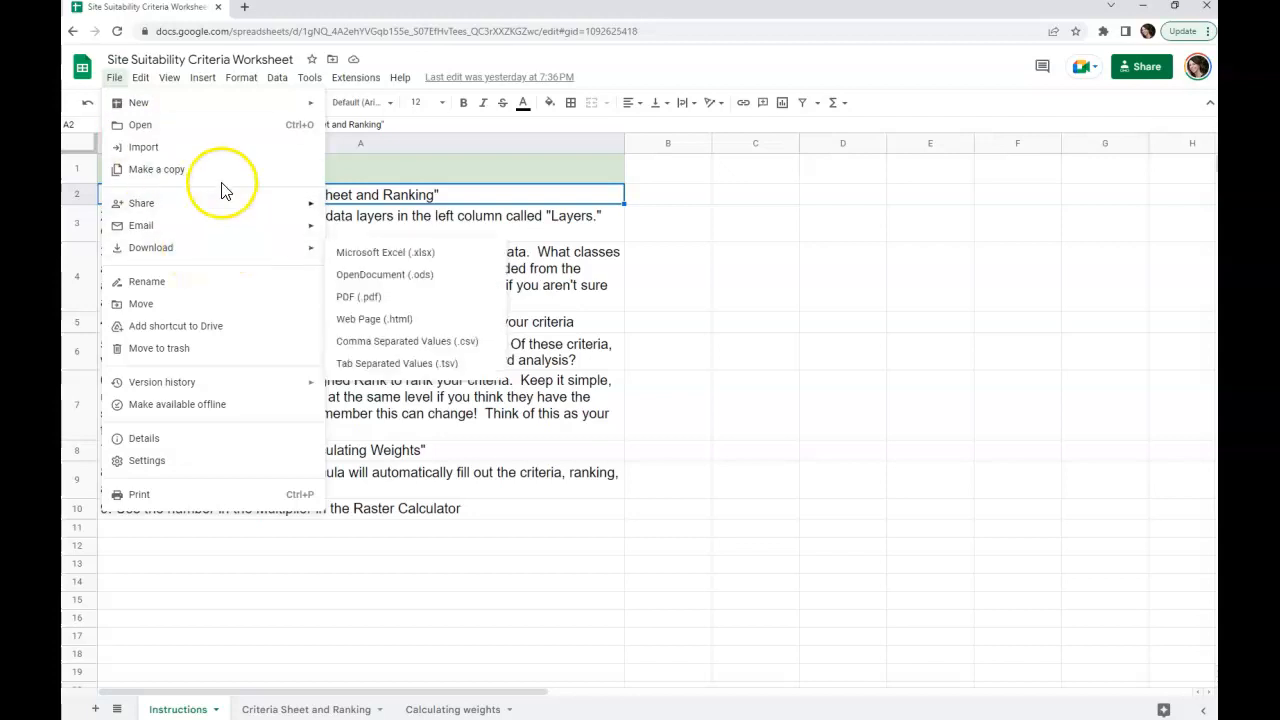
pyautogui.click(408, 570)
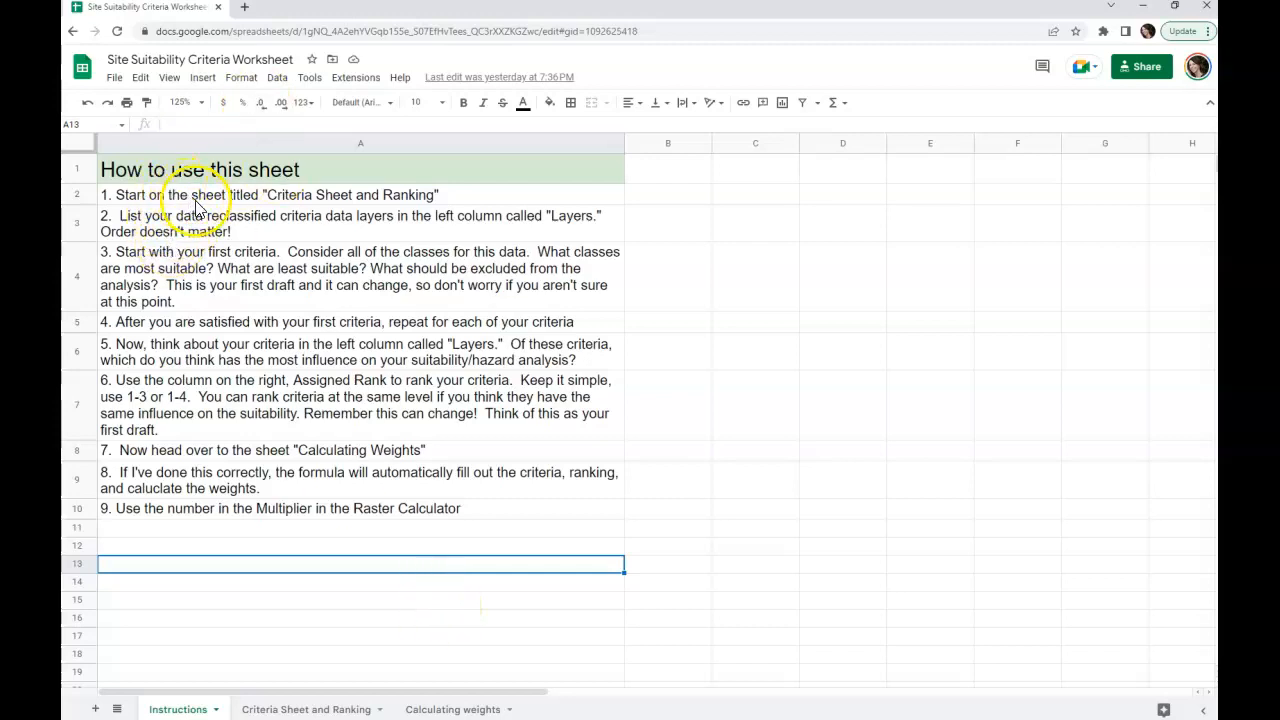
# Step: Open the Criteria Sheet and Ranking sheet and set its zoom to 110%
pyautogui.click(300, 709)
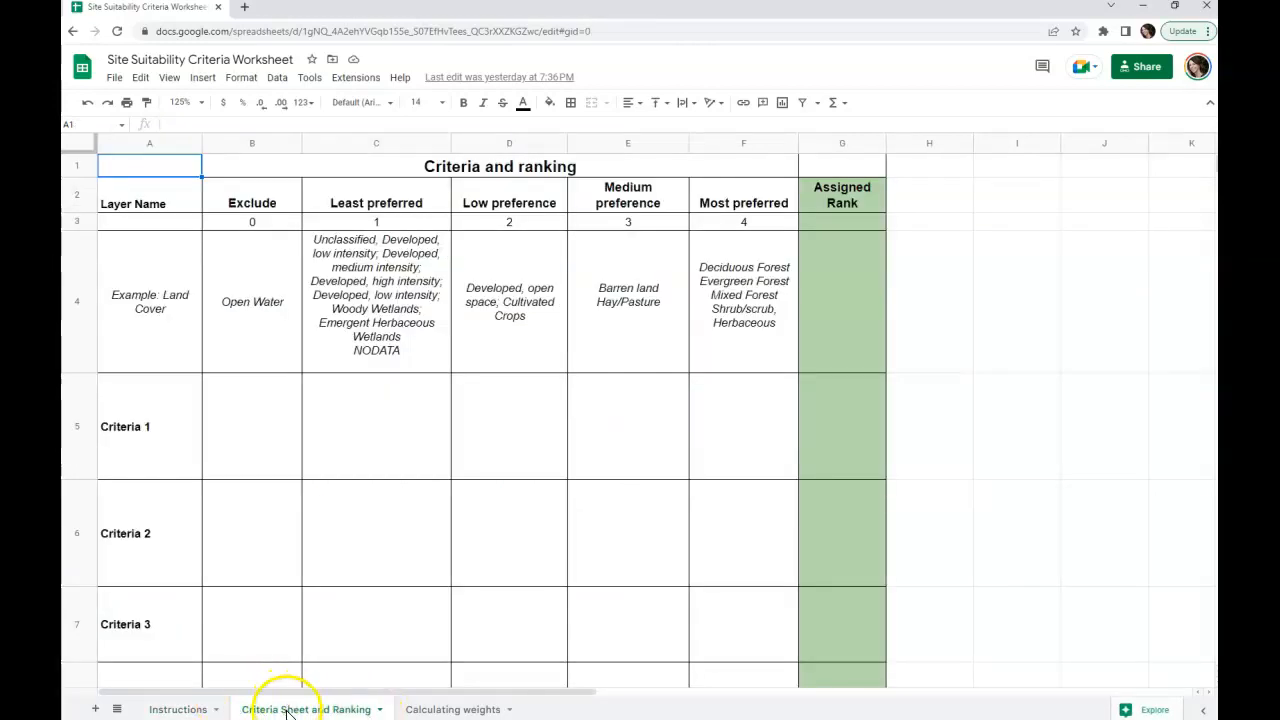
pyautogui.scroll(-3, 420, 412)
pyautogui.scroll(3, 420, 412)
pyautogui.click(195, 102)
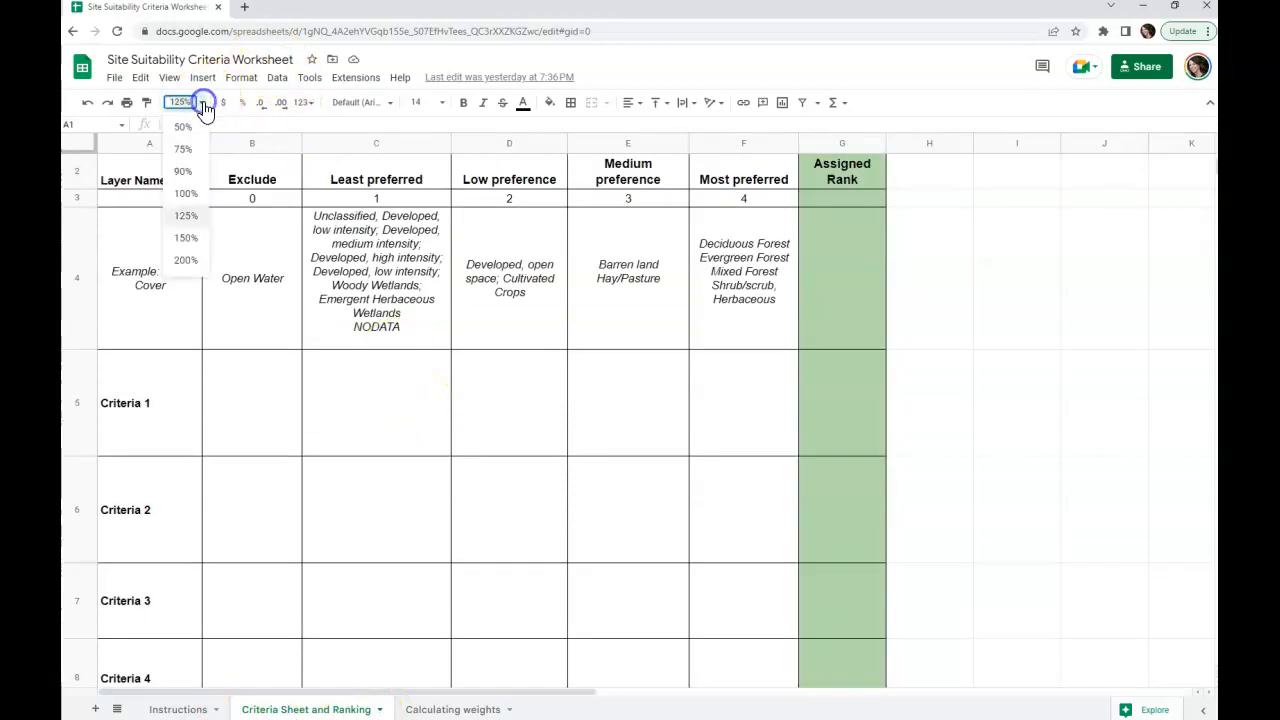
pyautogui.click(188, 189)
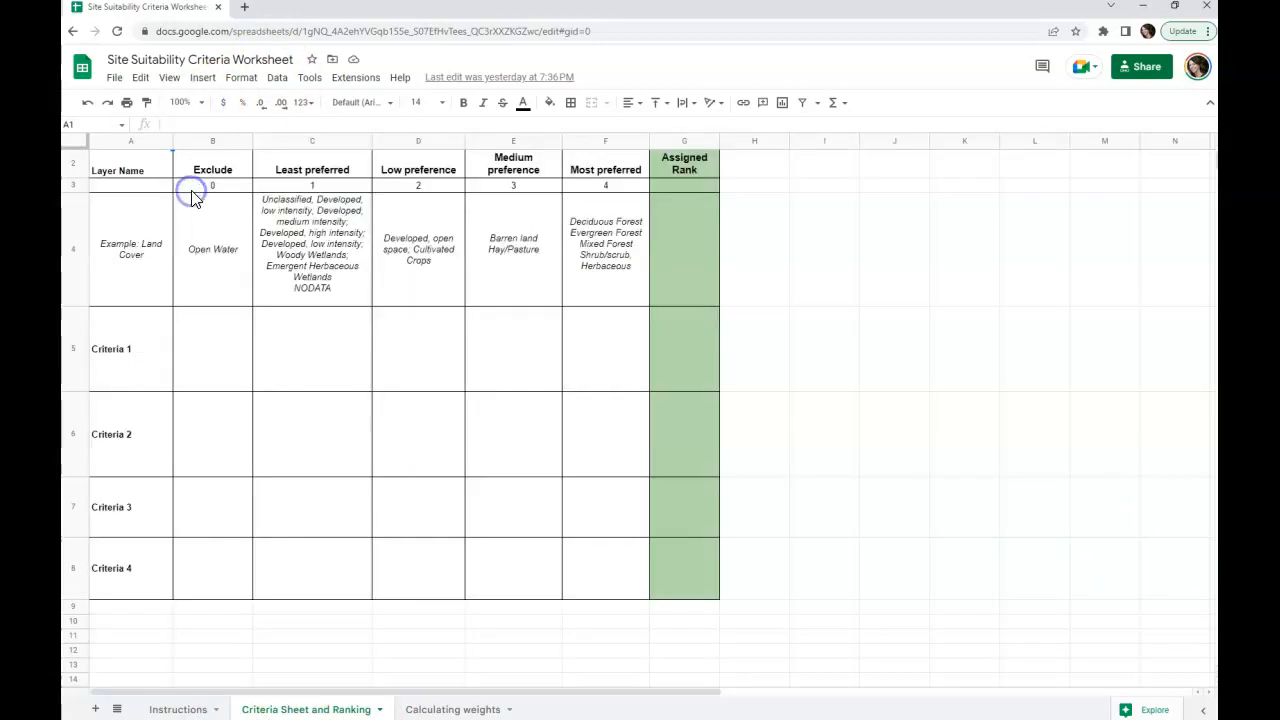
pyautogui.click(180, 103)
pyautogui.press('Return')
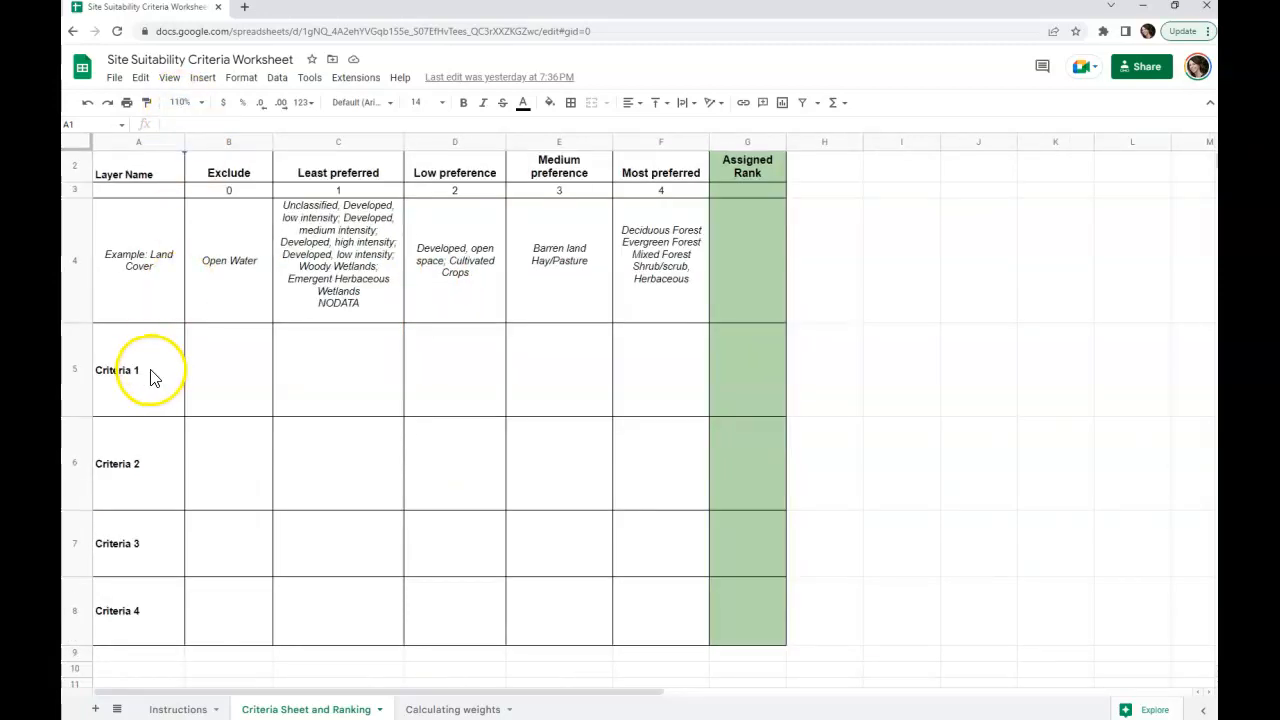
pyautogui.scroll(1, 150, 377)
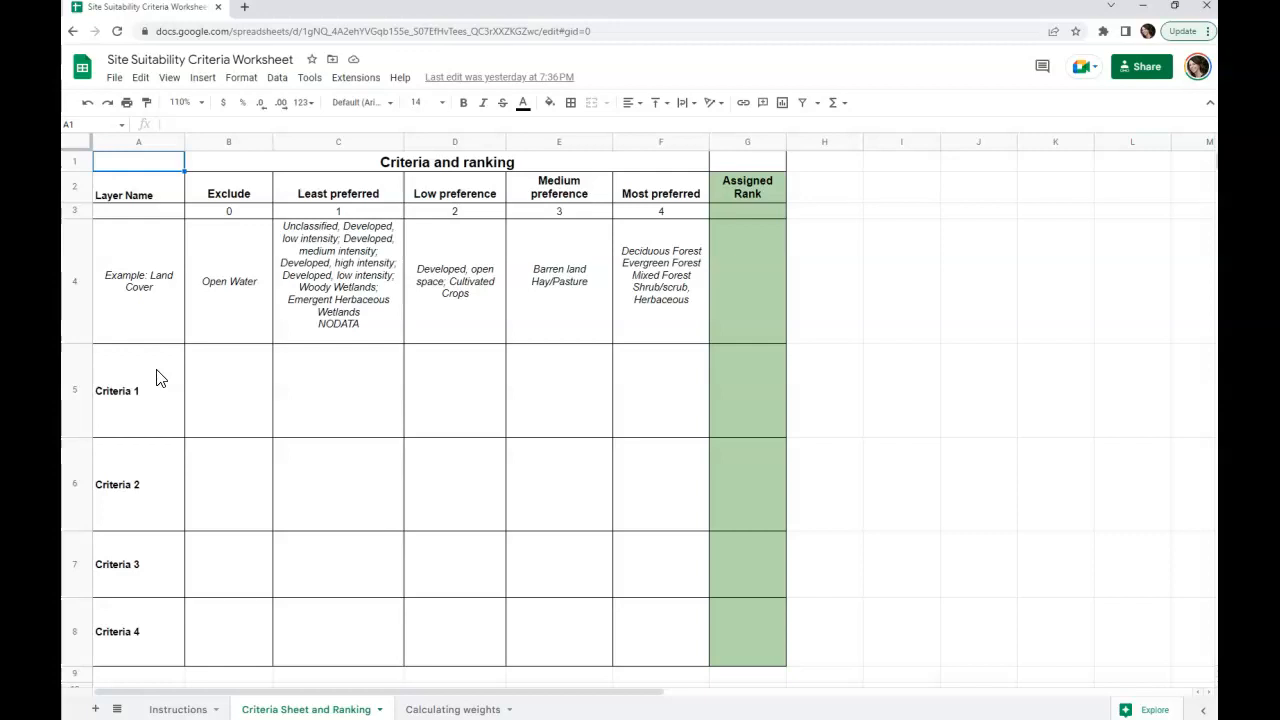
# Step: Replace the Criteria 1 to Criteria 4 placeholders with Land Cover, Public Ownership, Trails and Slope (Degrees)
pyautogui.click(147, 400)
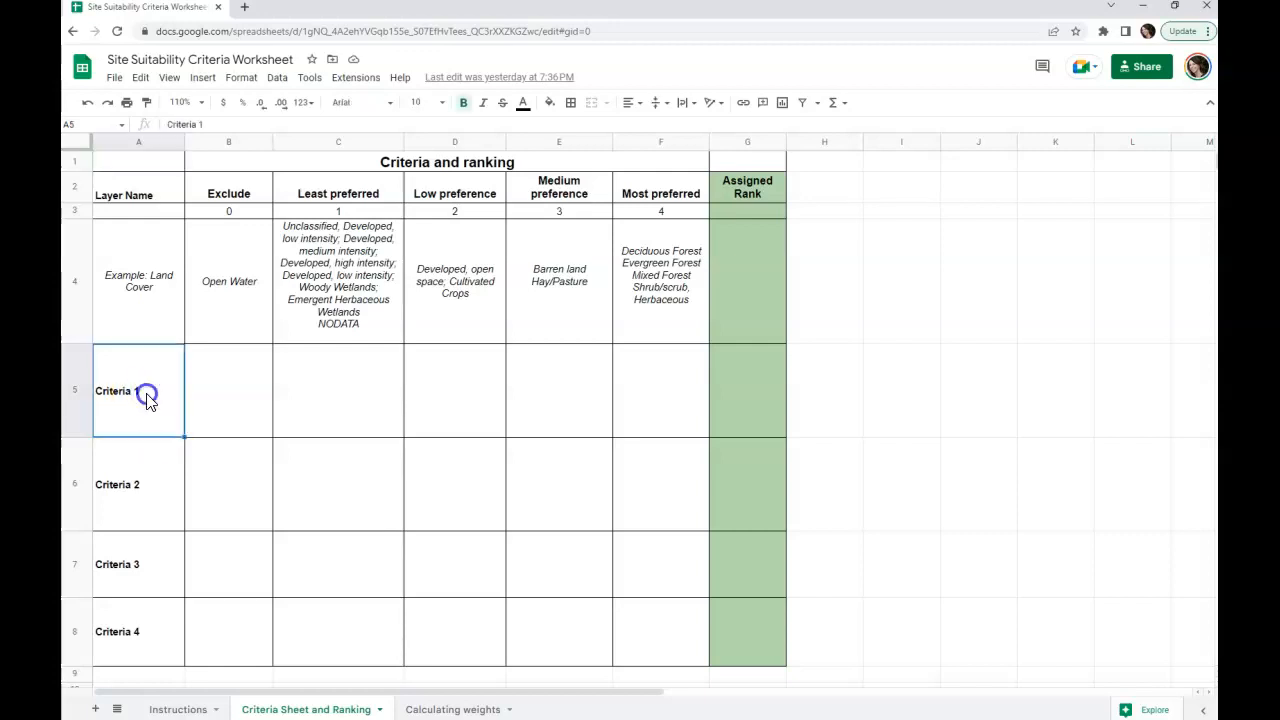
pyautogui.click(103, 394)
pyautogui.doubleClick(103, 394)
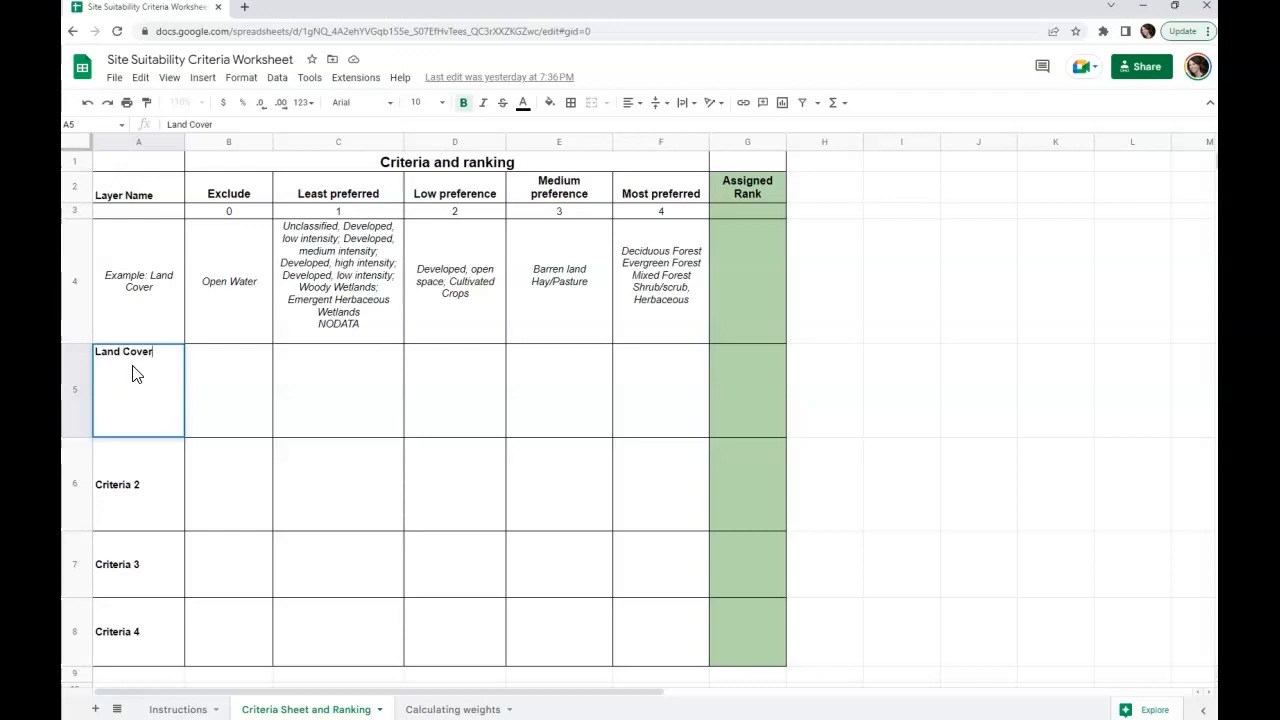
pyautogui.press('Return')
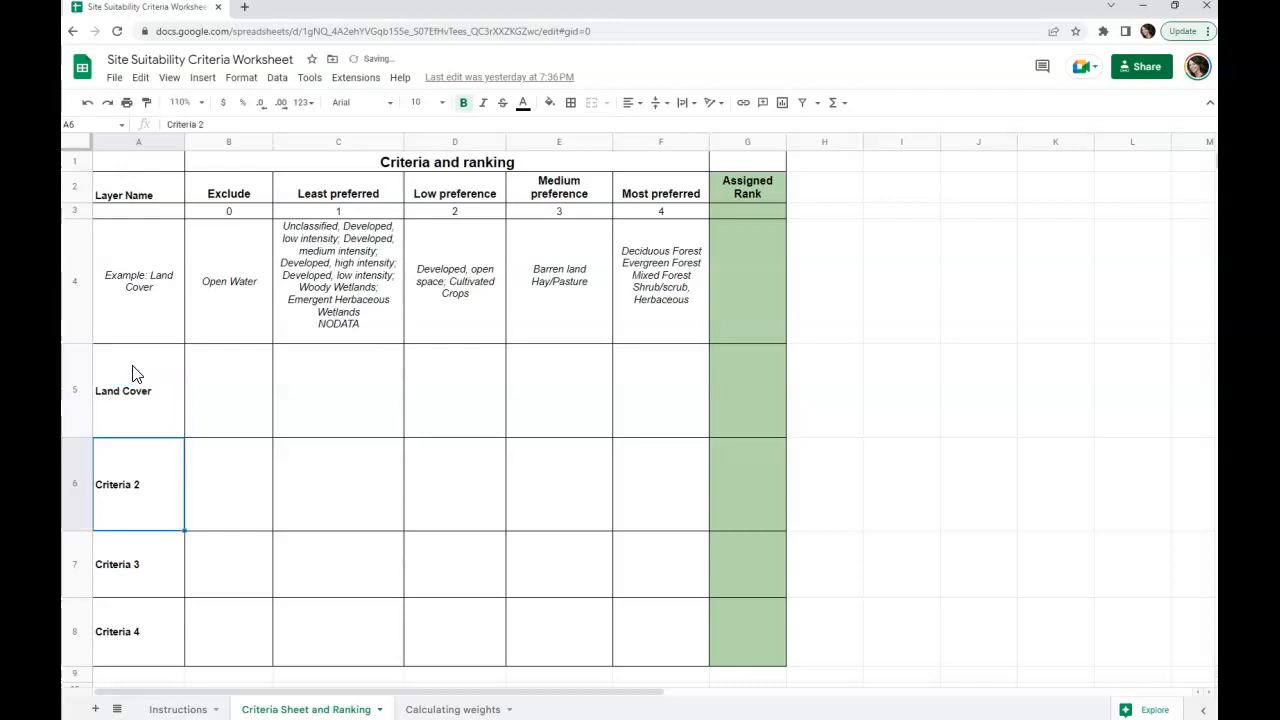
pyautogui.write('Public Ownership')
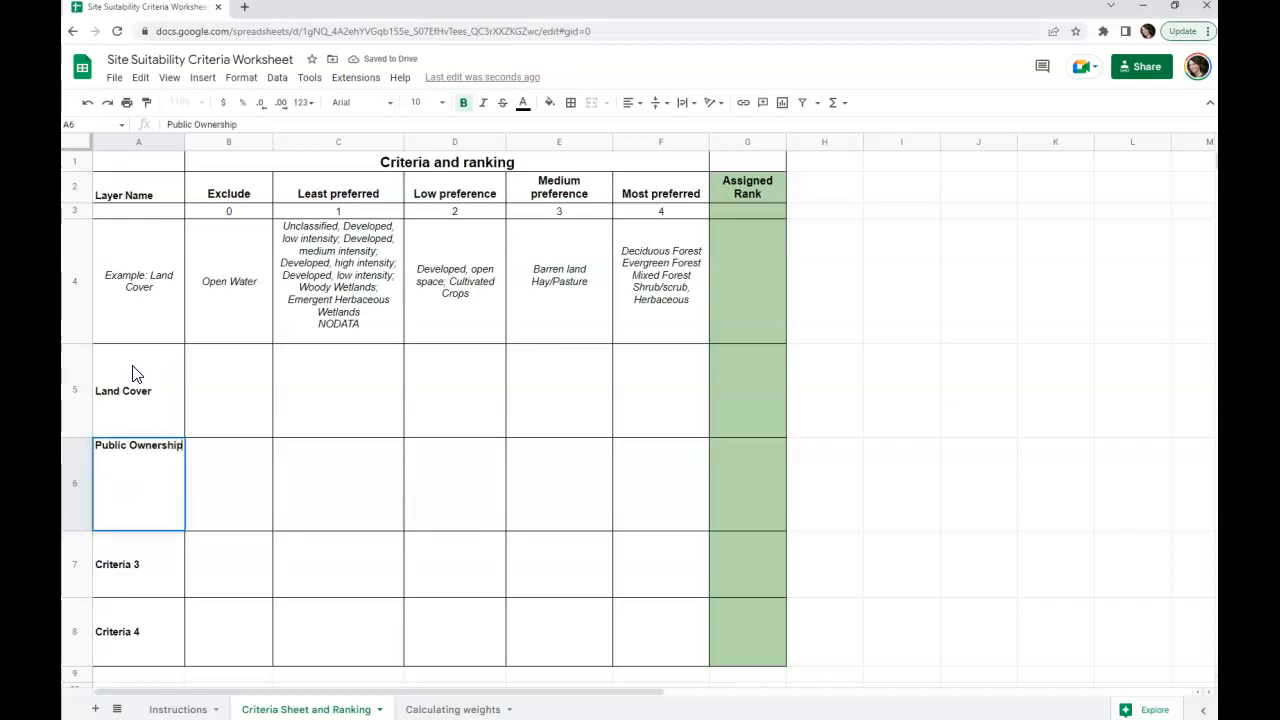
pyautogui.press('Return')
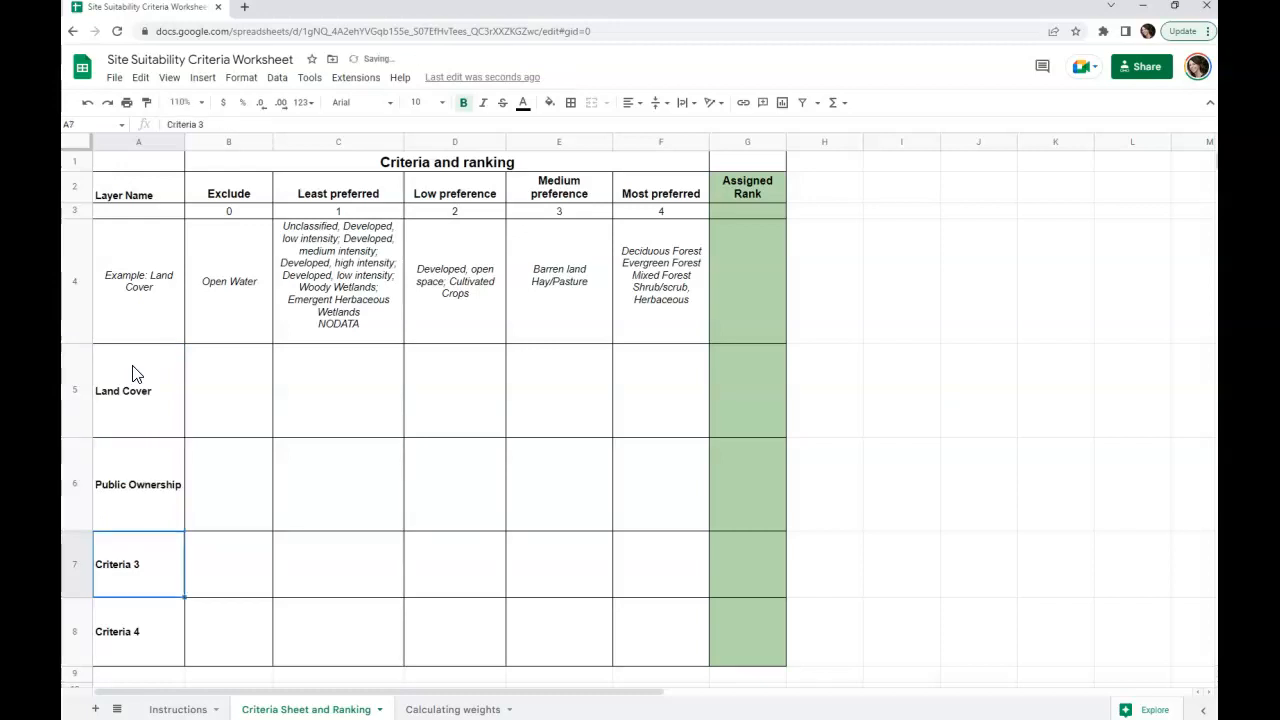
pyautogui.write('Trails')
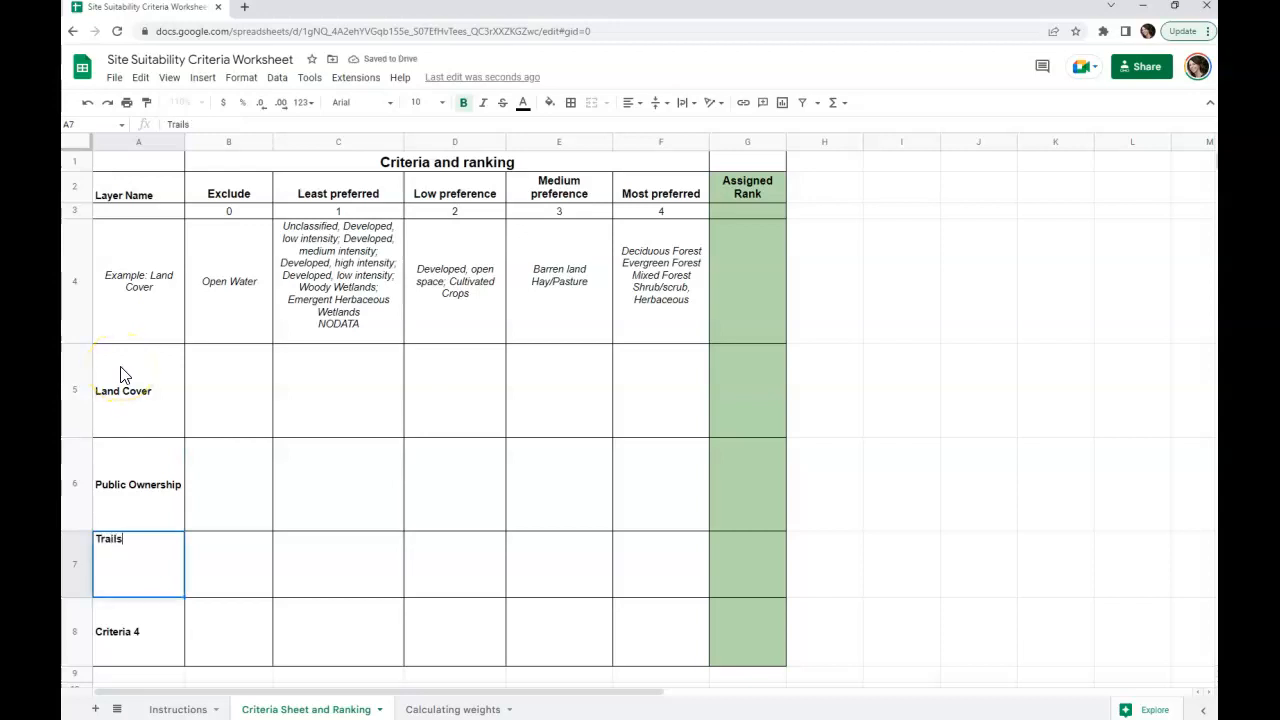
pyautogui.press('Return')
pyautogui.write('Slope (Degrees')
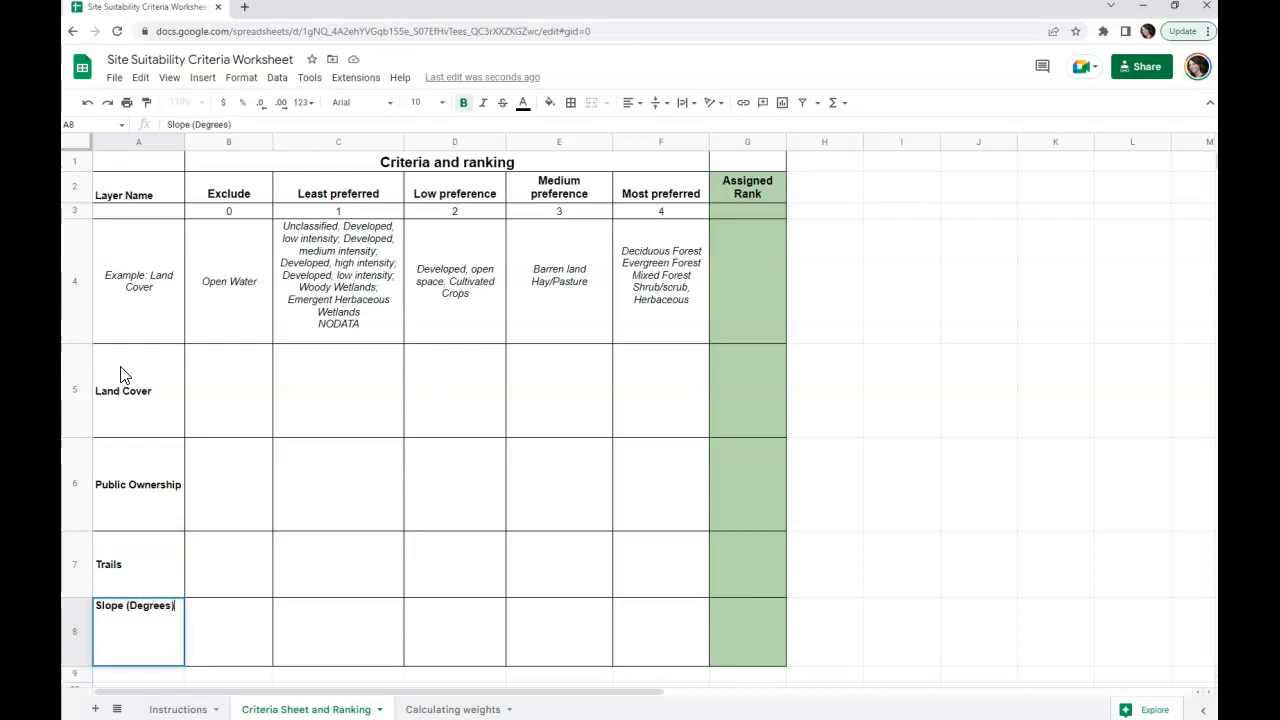
pyautogui.press('Return')
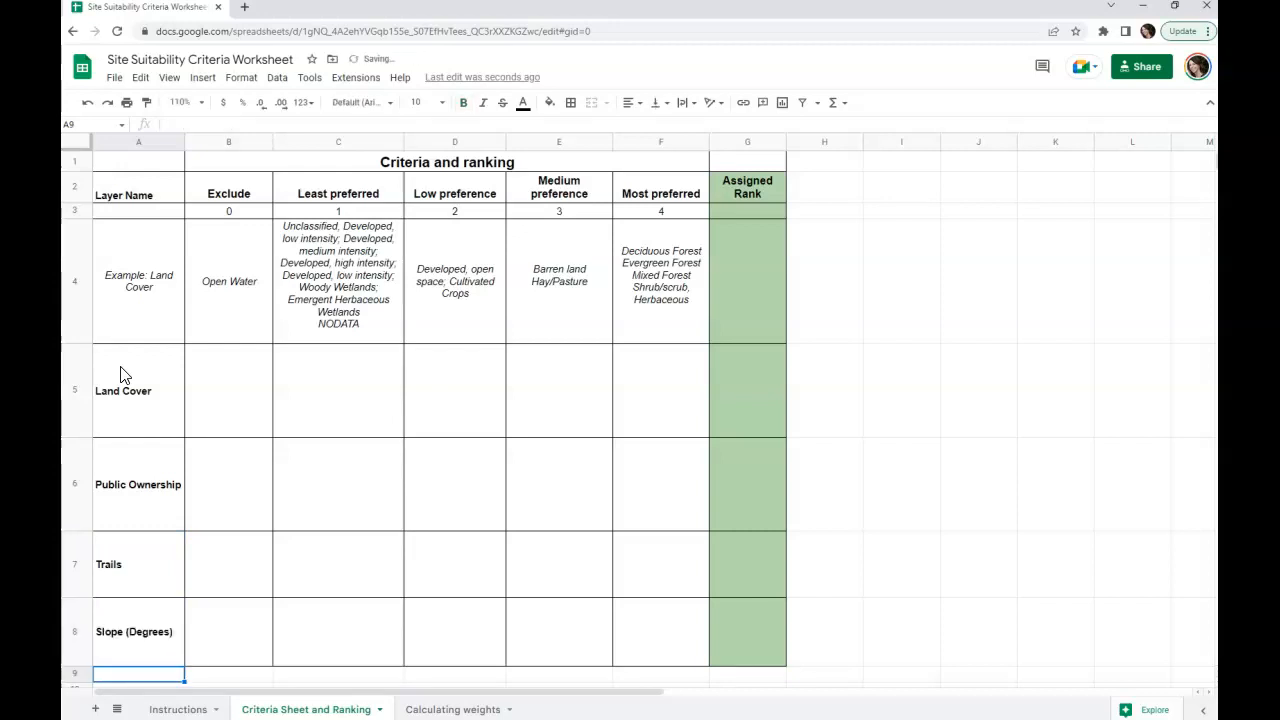
# Step: Bring the National Land Cover Database legend browser window beside the Land Cover row and extend it to full screen height
pyautogui.click(116, 374)
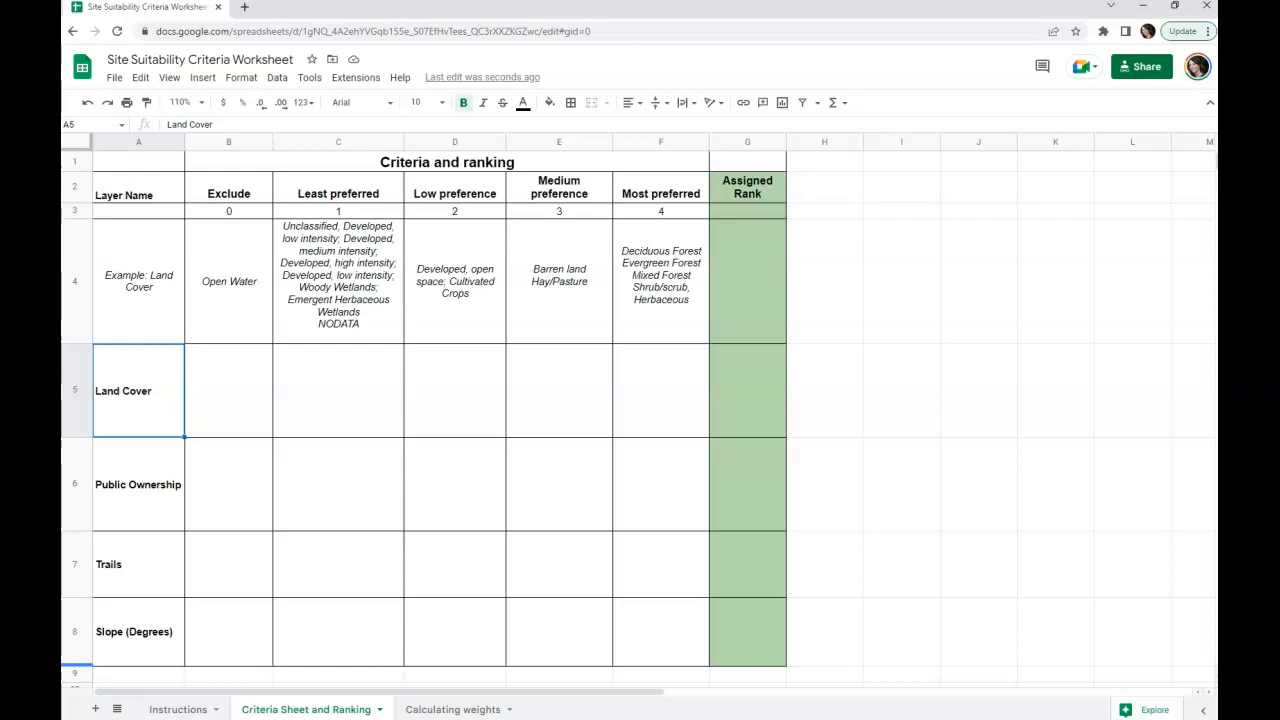
pyautogui.moveTo(791, 94); pyautogui.dragTo(805, 12)
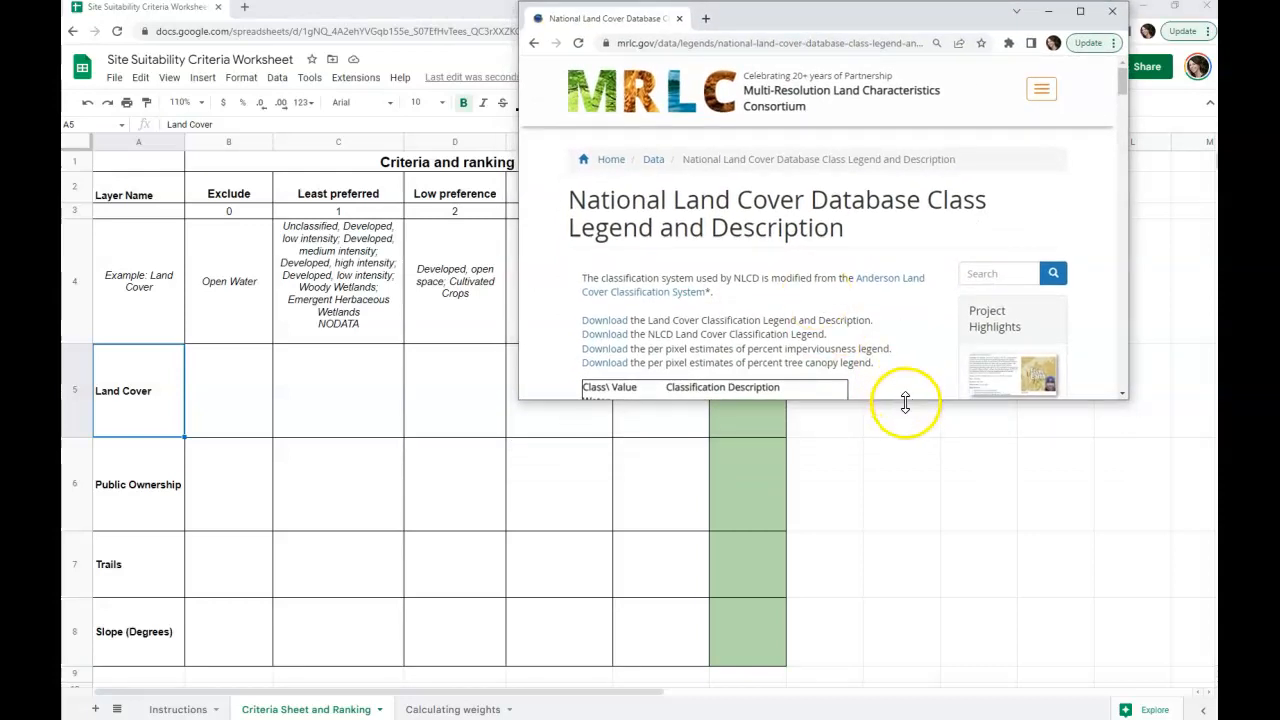
pyautogui.moveTo(900, 400); pyautogui.dragTo(940, 716)
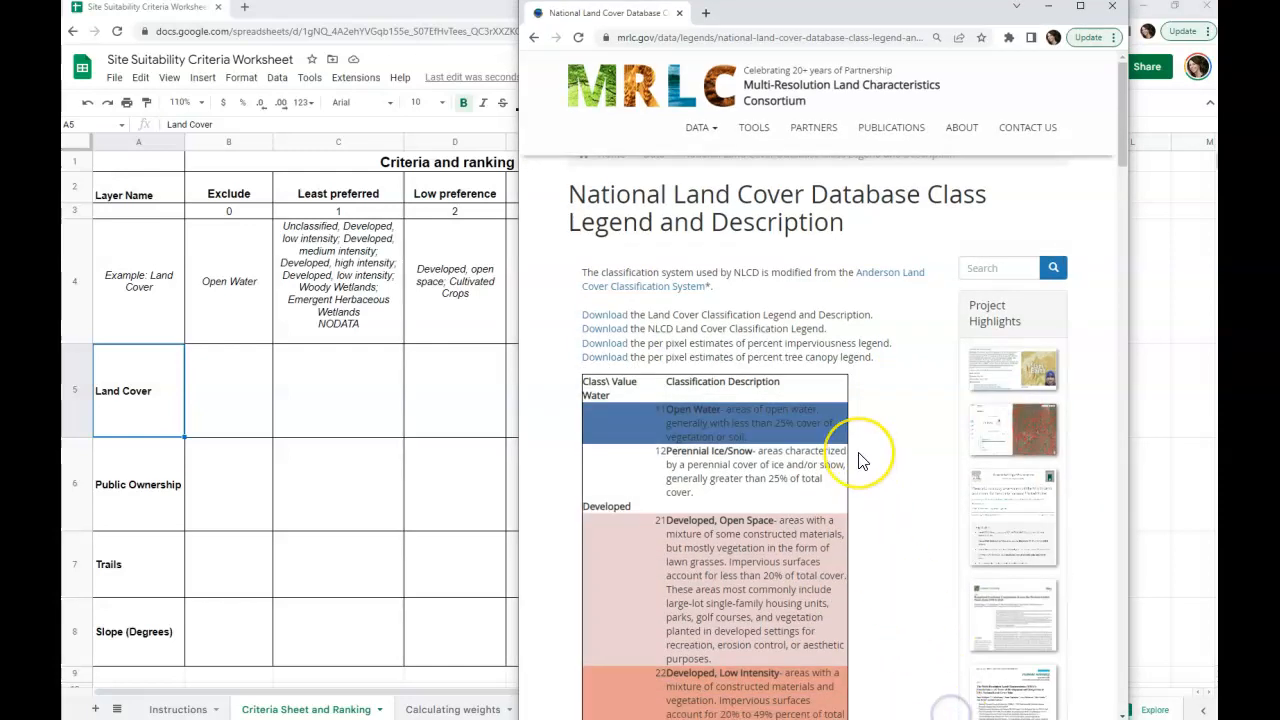
# Step: Review the class values and descriptions in the National Land Cover Database legend, from Open Water to Emergent Herbaceous Wetlands
pyautogui.scroll(-1, 862, 460)
pyautogui.scroll(-1, 860, 458)
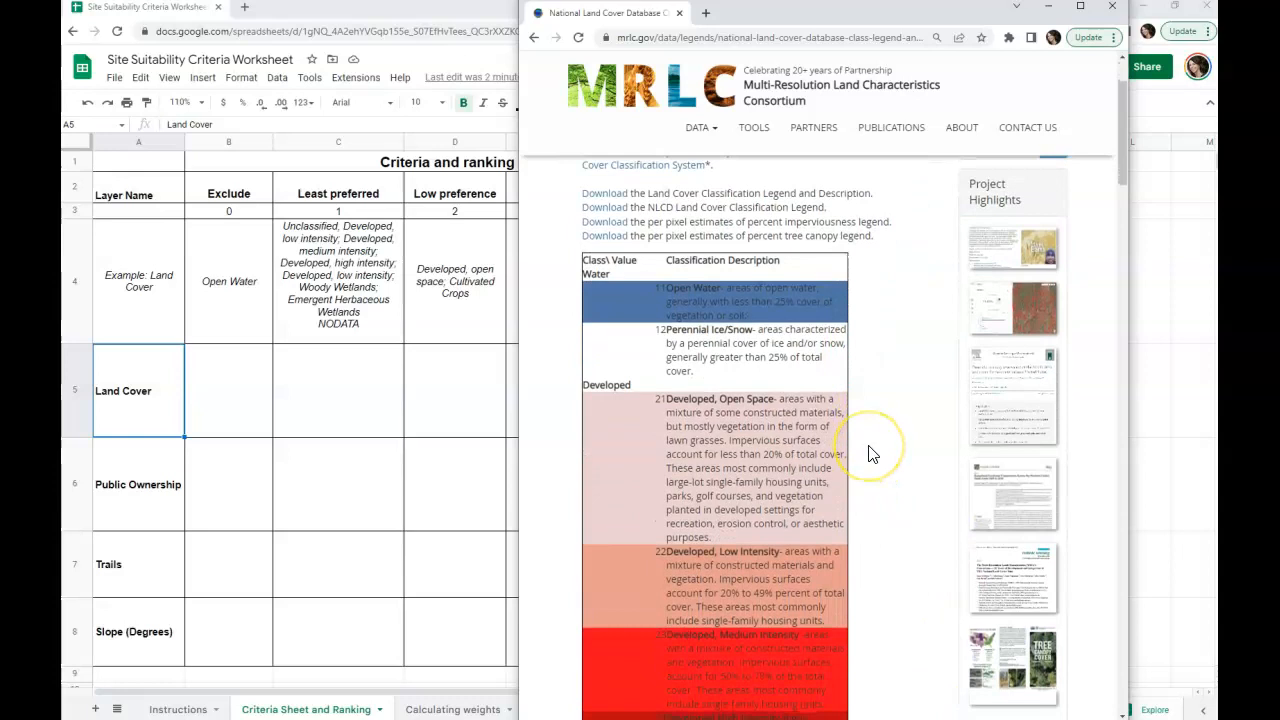
pyautogui.scroll(-1, 868, 453)
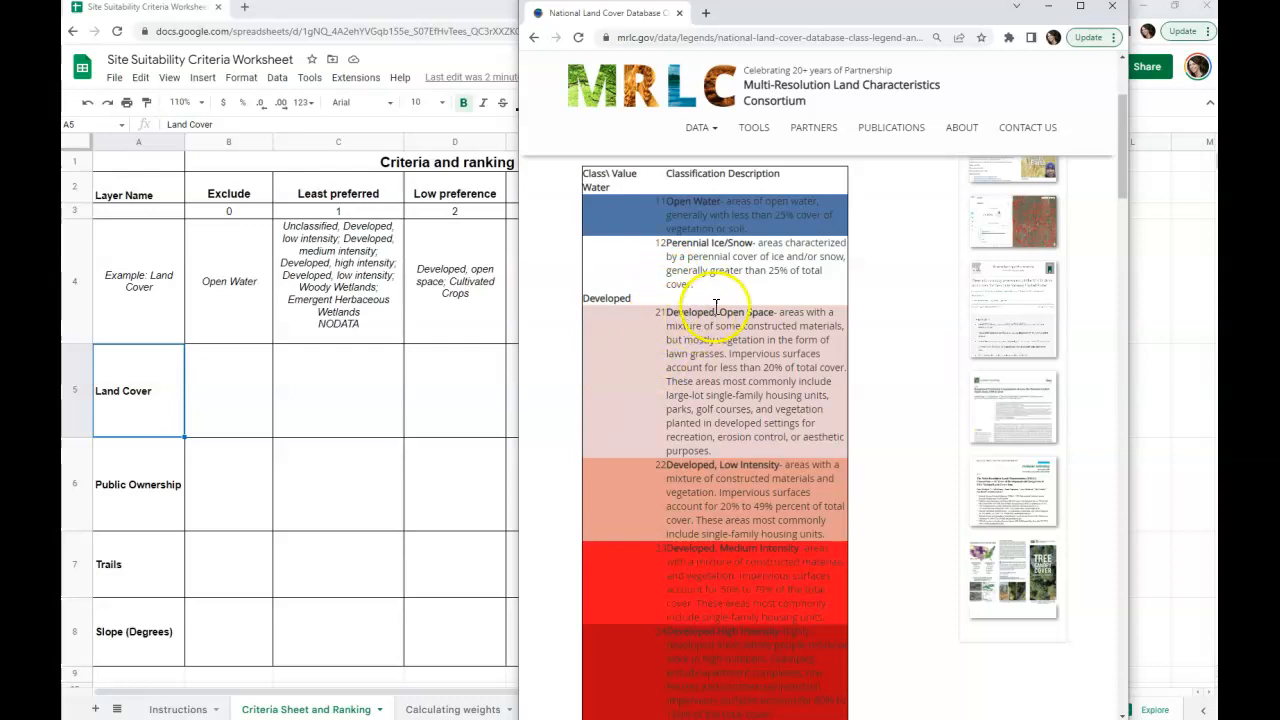
pyautogui.scroll(-3, 725, 318)
pyautogui.scroll(-1, 719, 313)
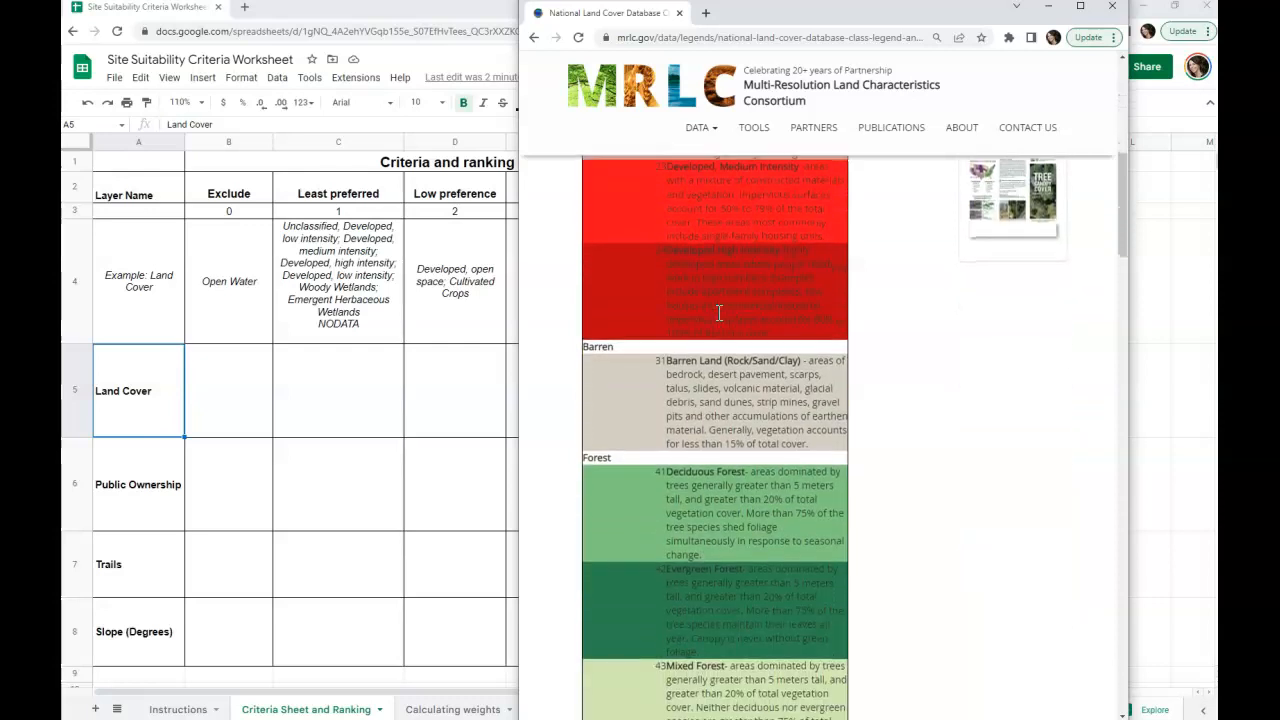
pyautogui.scroll(-2, 719, 313)
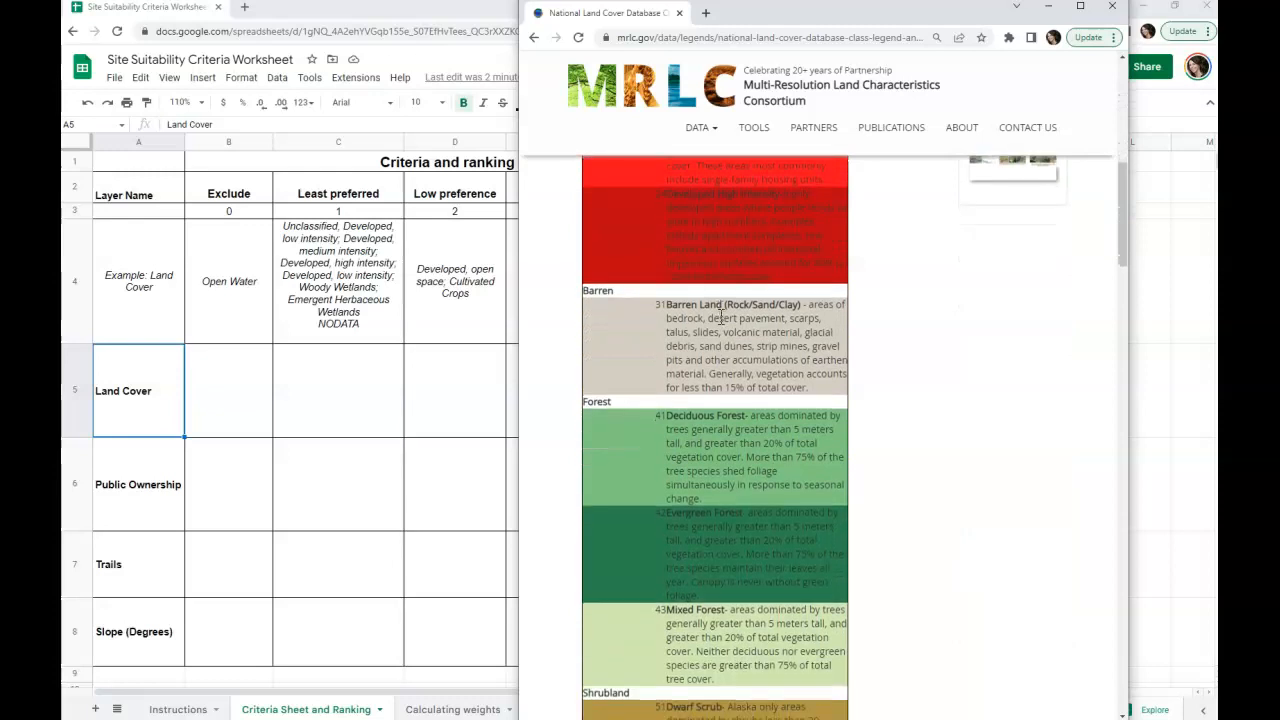
pyautogui.scroll(-2, 724, 326)
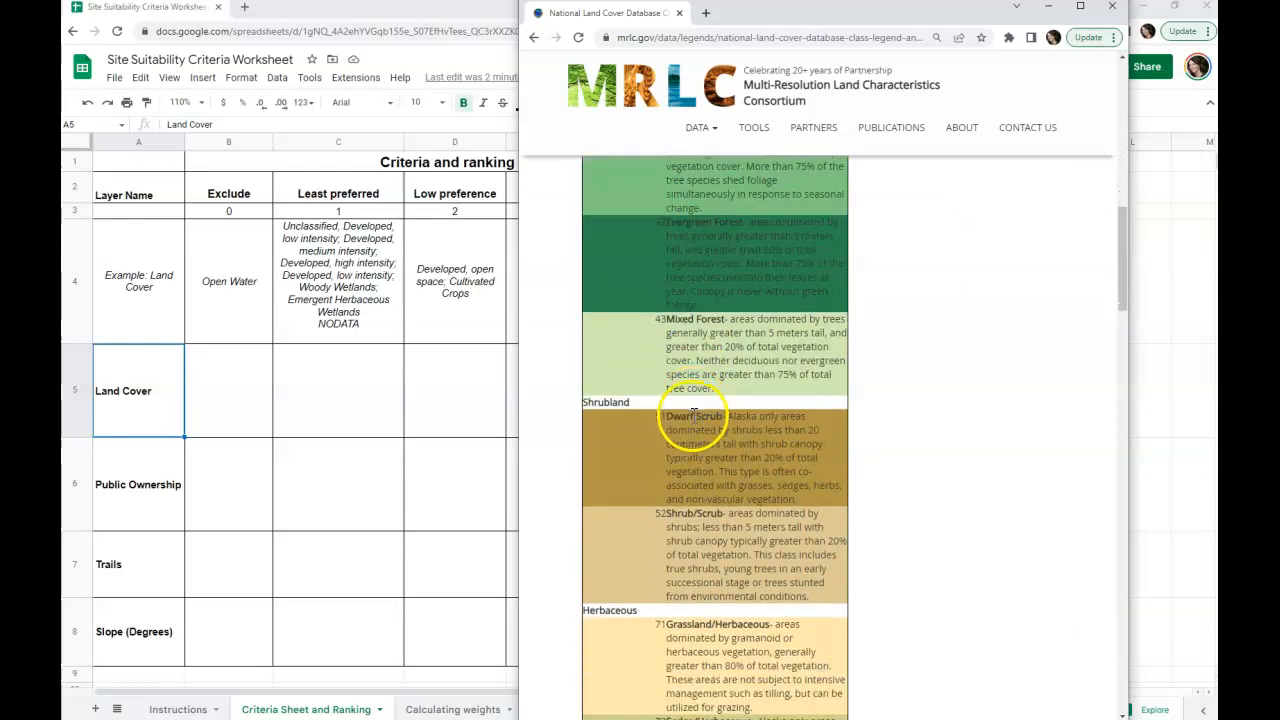
pyautogui.scroll(-2, 715, 472)
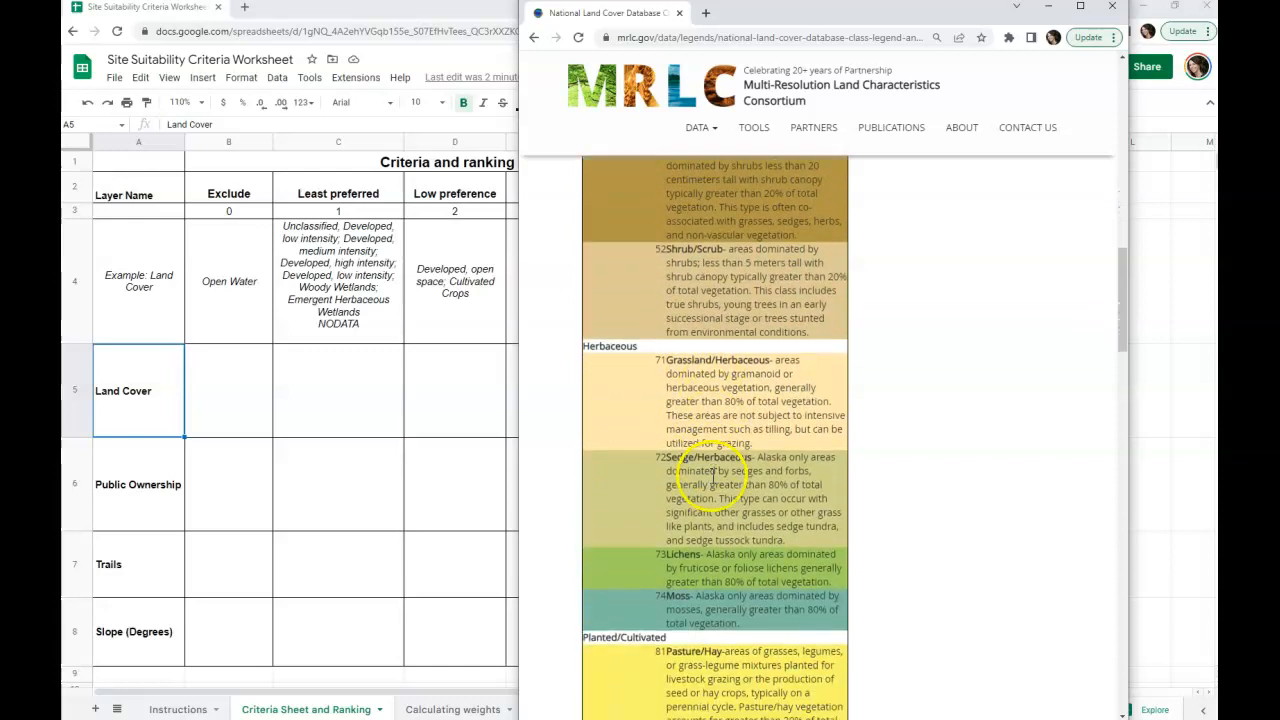
pyautogui.scroll(-1, 745, 572)
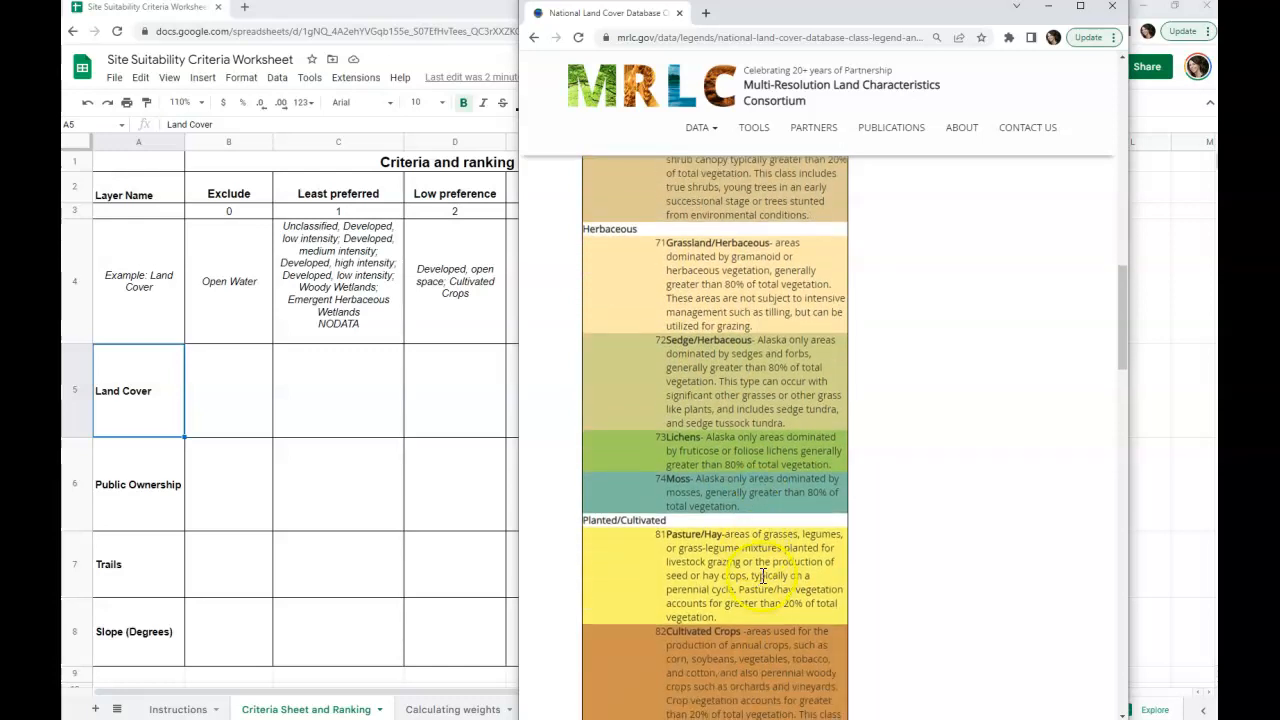
pyautogui.scroll(-3, 763, 575)
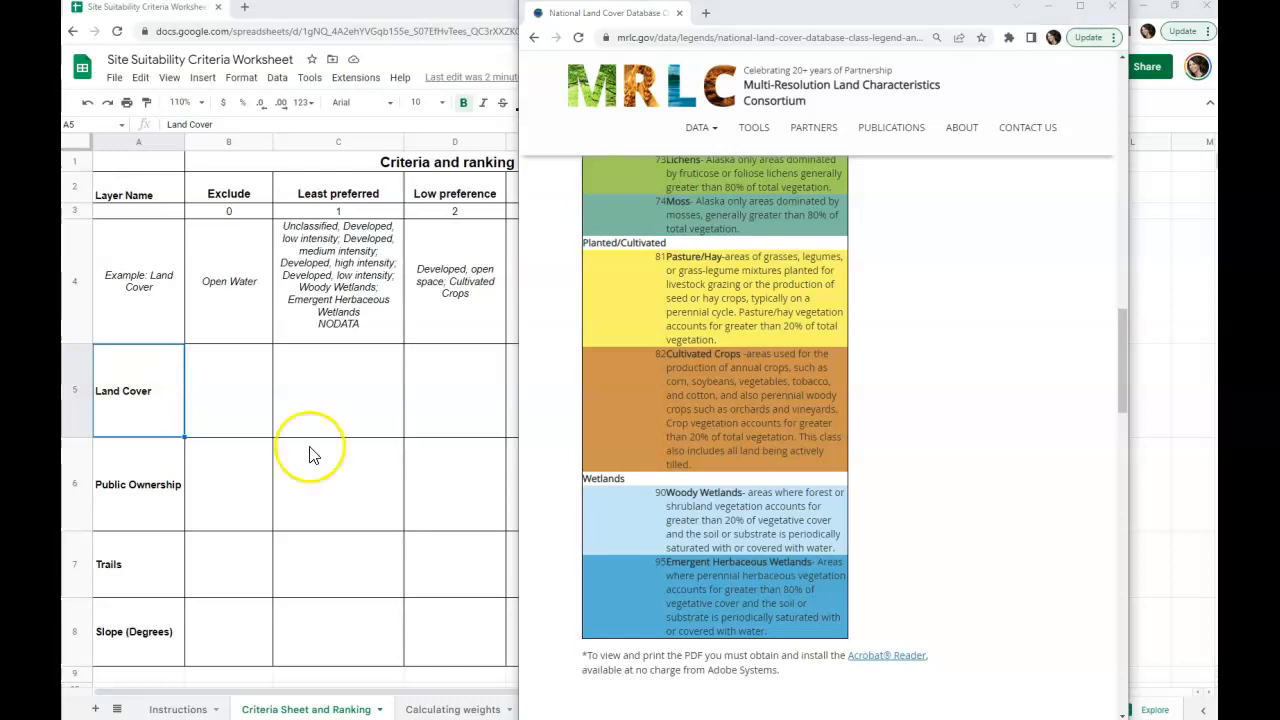
pyautogui.scroll(20, 712, 548)
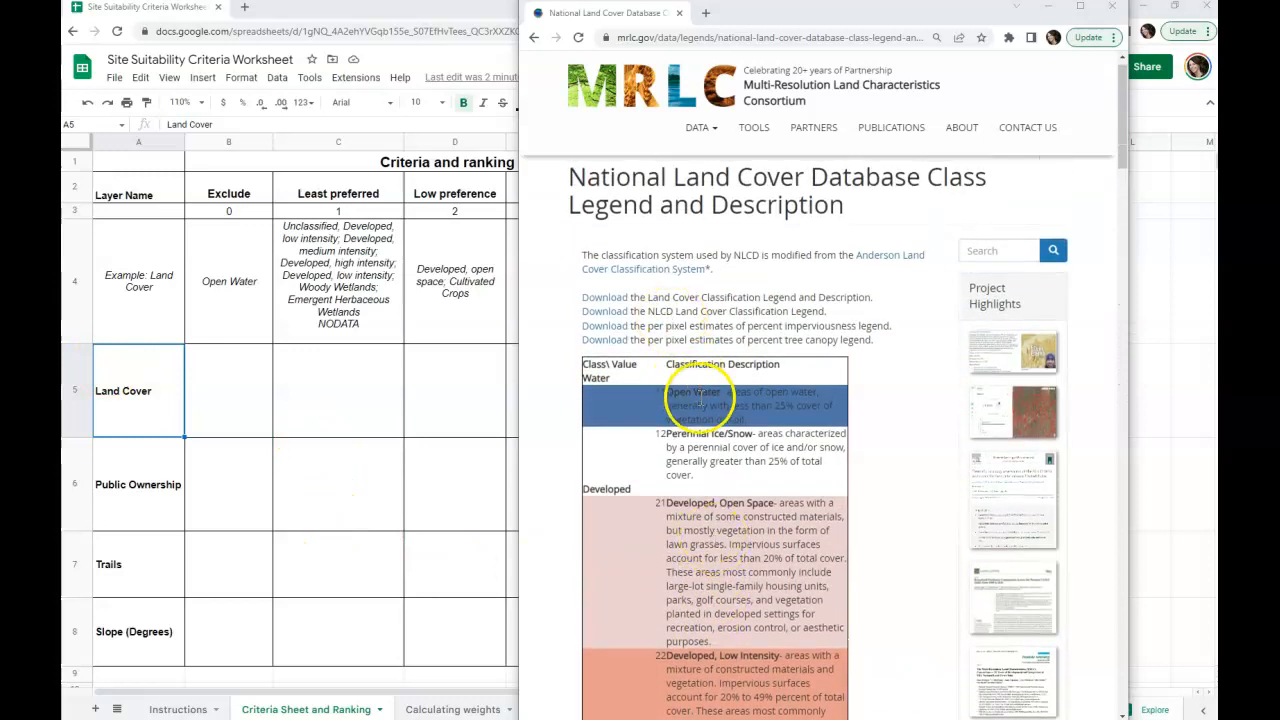
# Step: Return to the worksheet and copy the example's Open Water entry into the Land Cover row's Exclude cell, B5
pyautogui.click(250, 392)
pyautogui.click(233, 288)
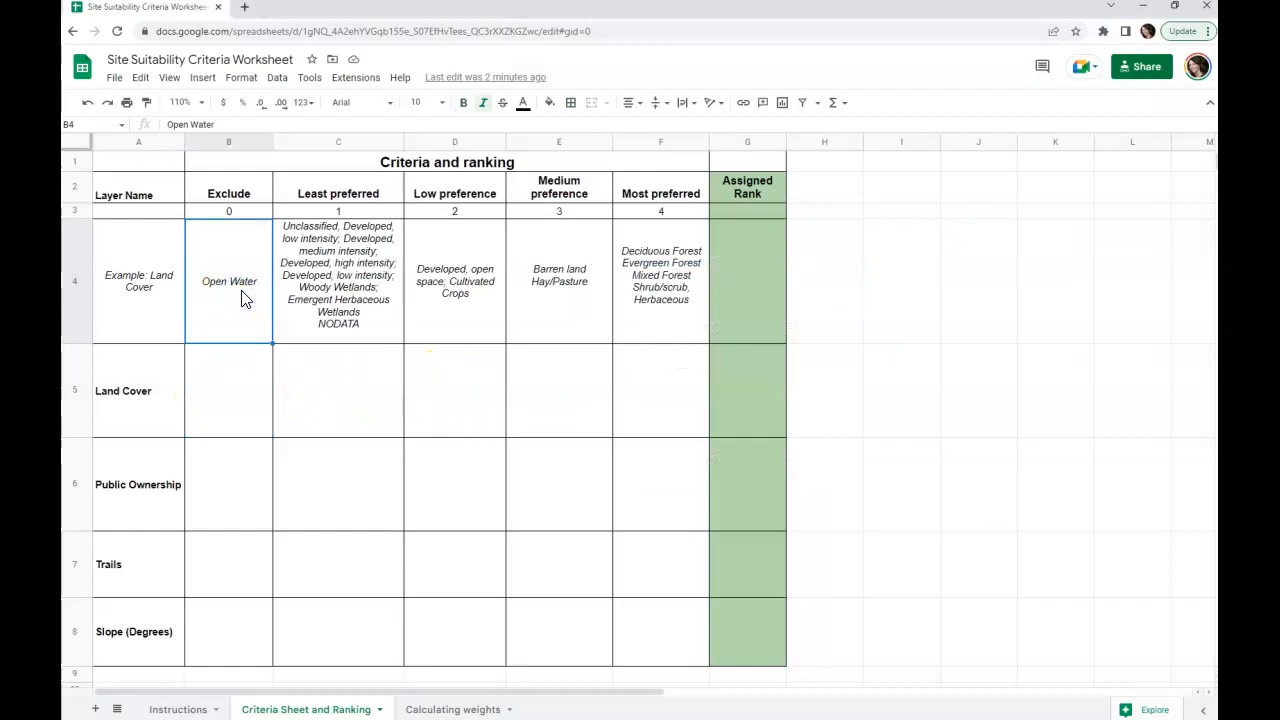
pyautogui.hotkey('ctrl', 'c')
pyautogui.click(234, 366)
pyautogui.hotkey('ctrl', 'v')
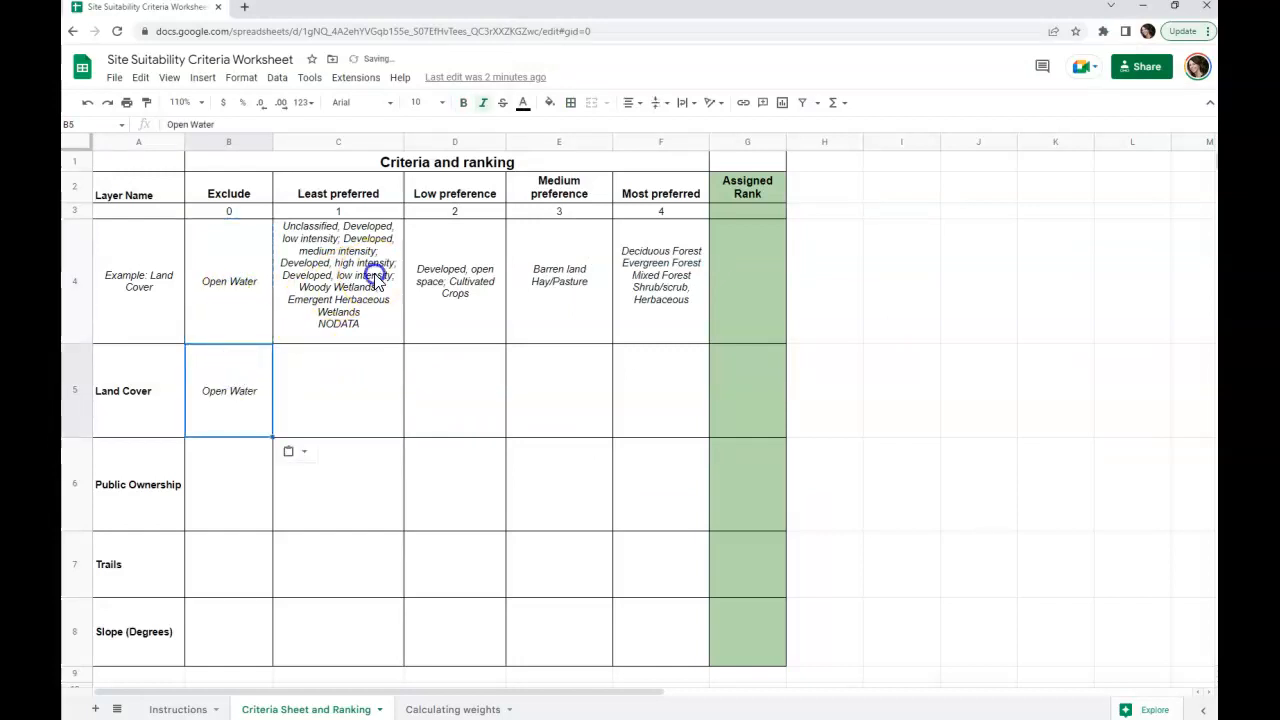
# Step: Copy the example's Most preferred forest, shrub and herbaceous classes into F5, and remove the italics from B5:F5
pyautogui.click(378, 312)
pyautogui.click(686, 262)
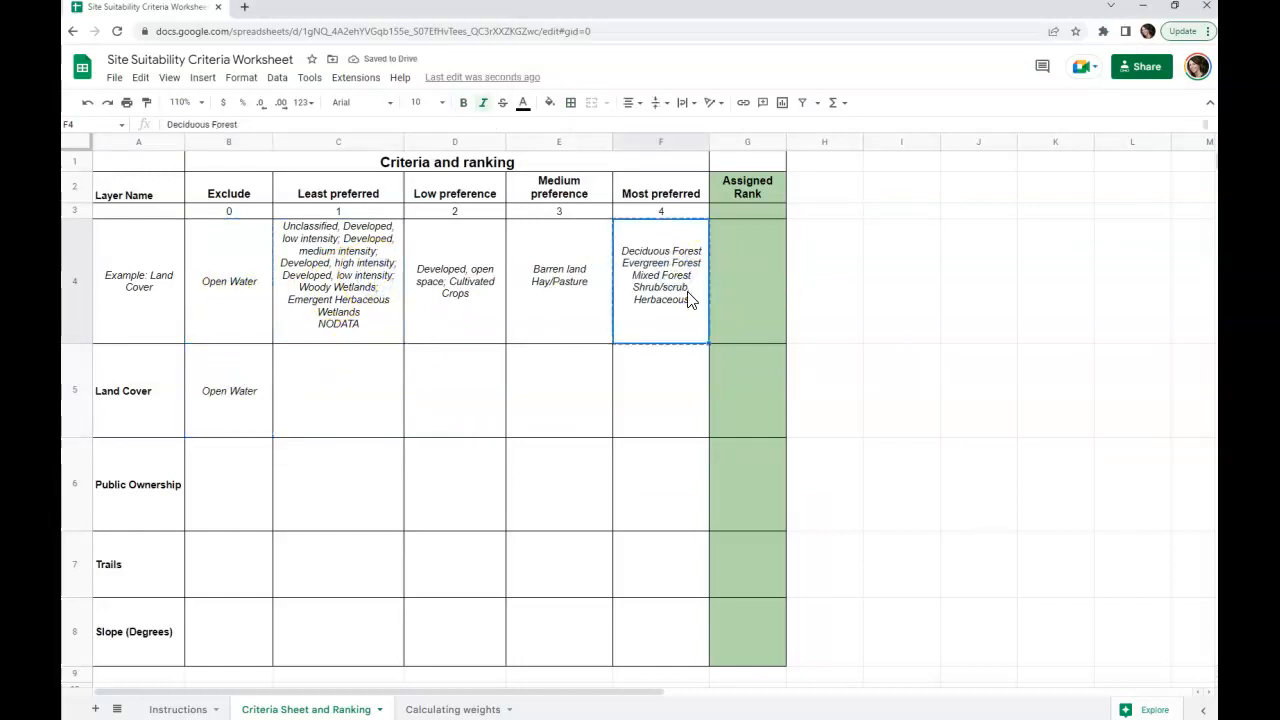
pyautogui.click(670, 392)
pyautogui.hotkey('ctrl', 'v')
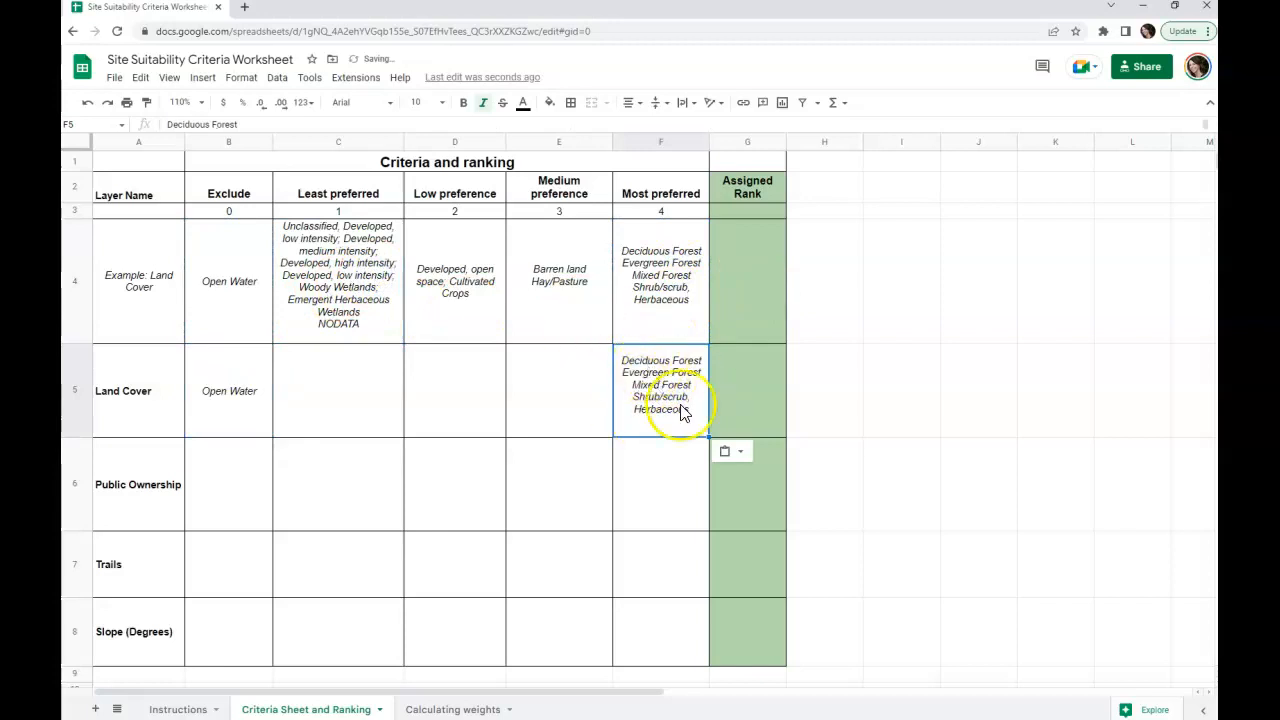
pyautogui.moveTo(232, 398); pyautogui.dragTo(640, 400)
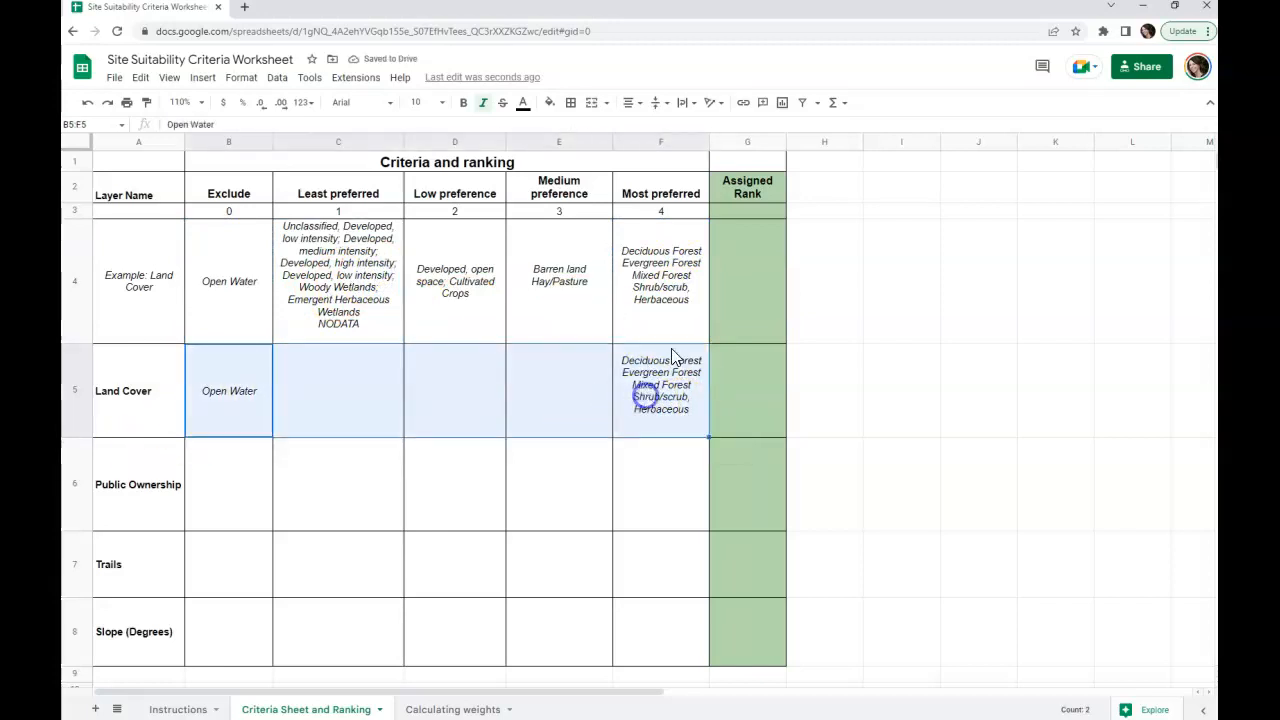
pyautogui.click(483, 103)
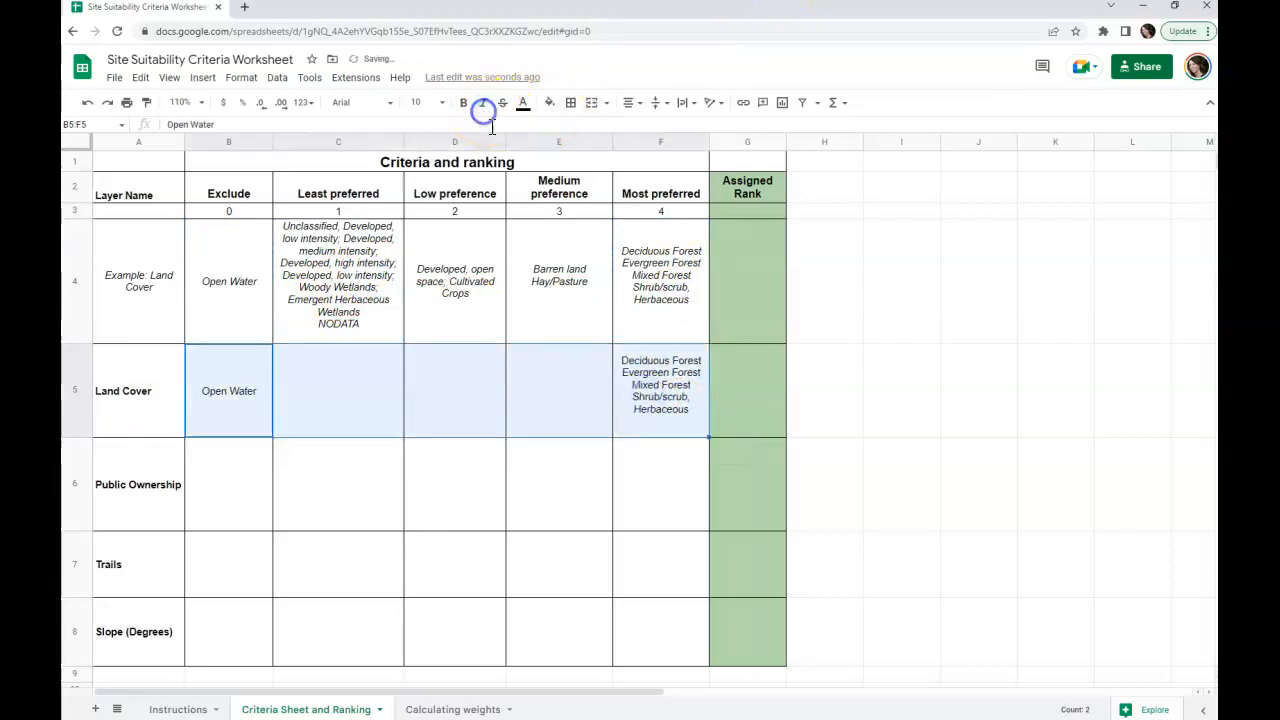
# Step: Copy the example's Barren land and Hay/Pasture classes into the Land Cover row's Medium preference cell, E5, and remove the italics
pyautogui.click(668, 430)
pyautogui.click(561, 284)
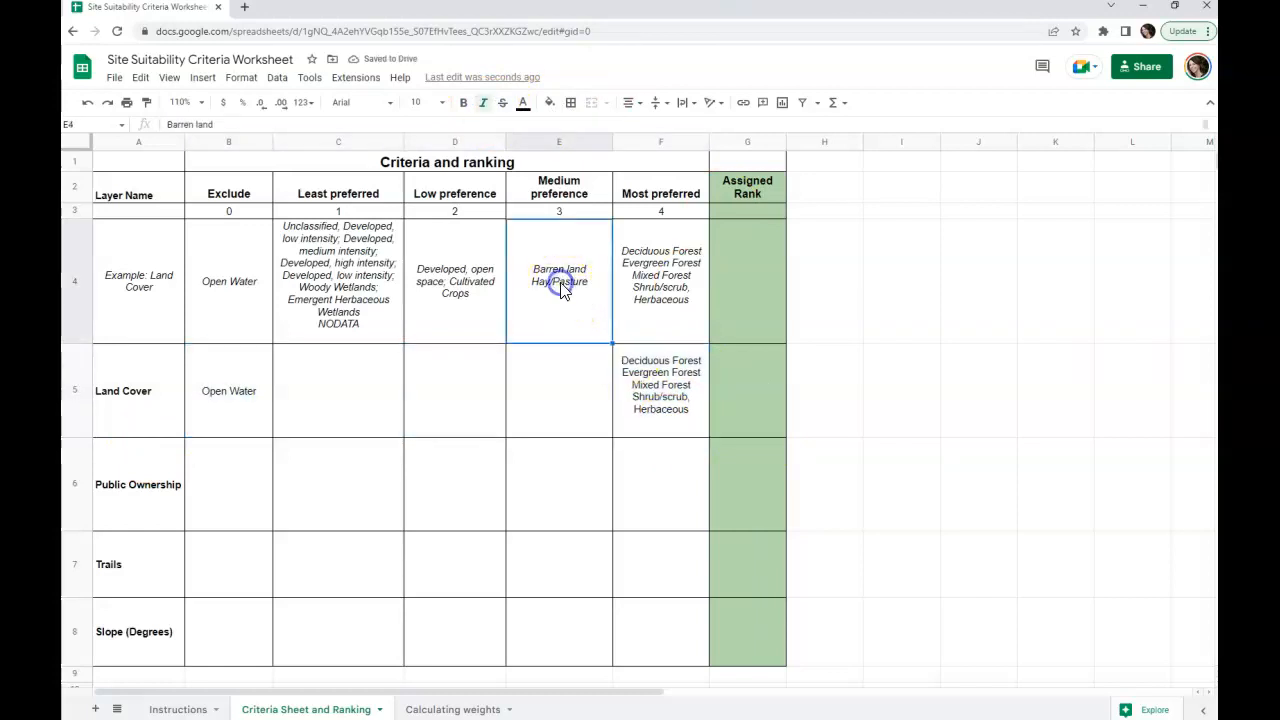
pyautogui.hotkey('ctrl', 'c')
pyautogui.click(570, 378)
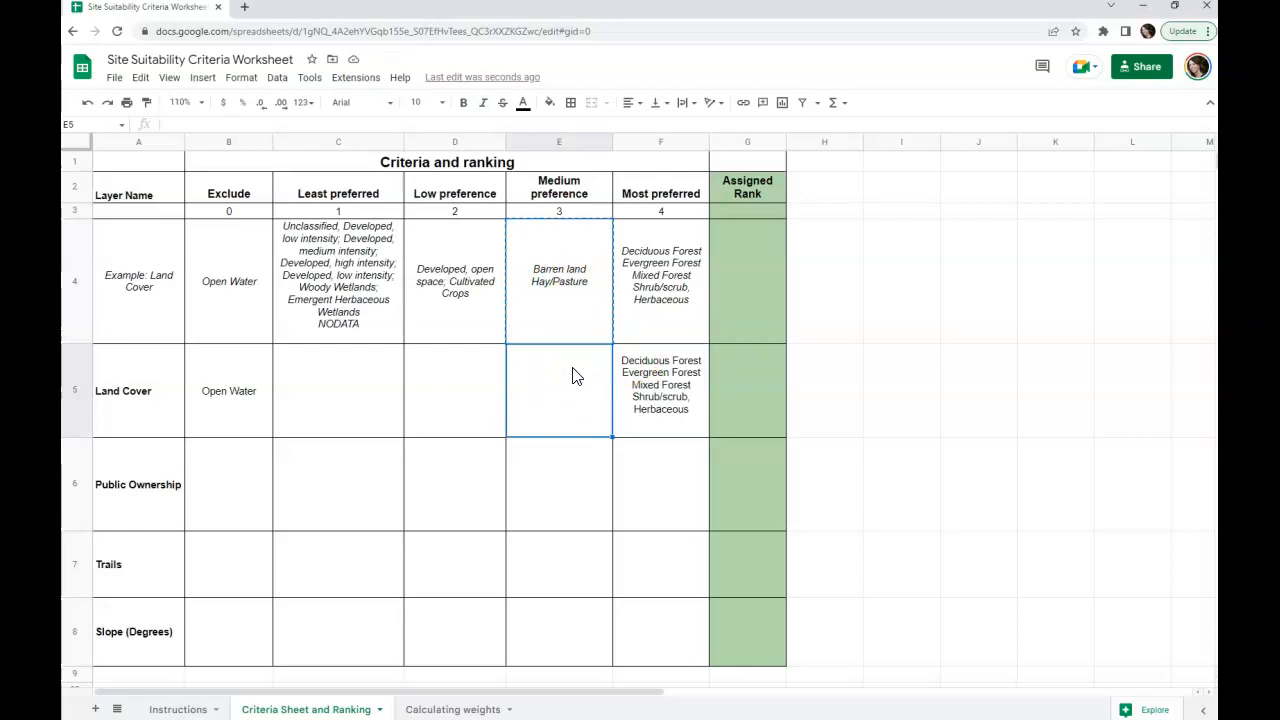
pyautogui.hotkey('ctrl', 'v')
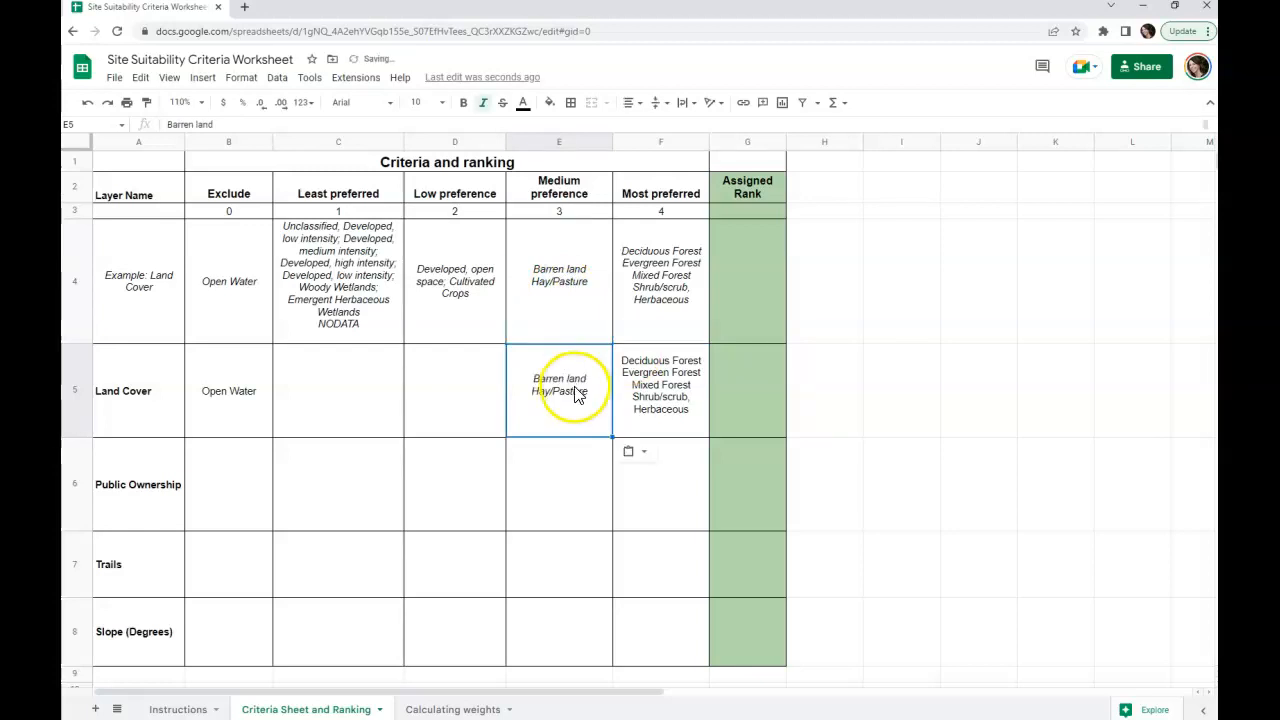
pyautogui.click(485, 110)
pyautogui.click(545, 395)
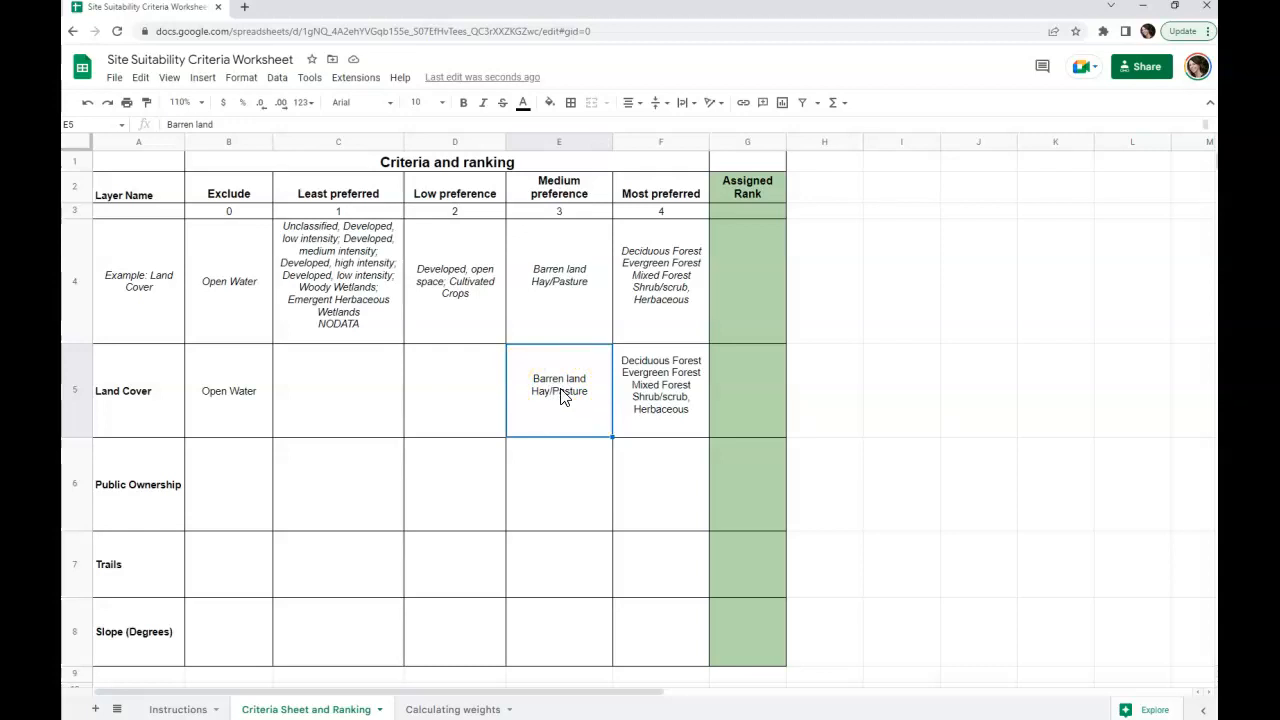
# Step: Copy the example's Least preferred classes into the Land Cover row's C5, remove the italics and set the font size to 8
pyautogui.click(350, 308)
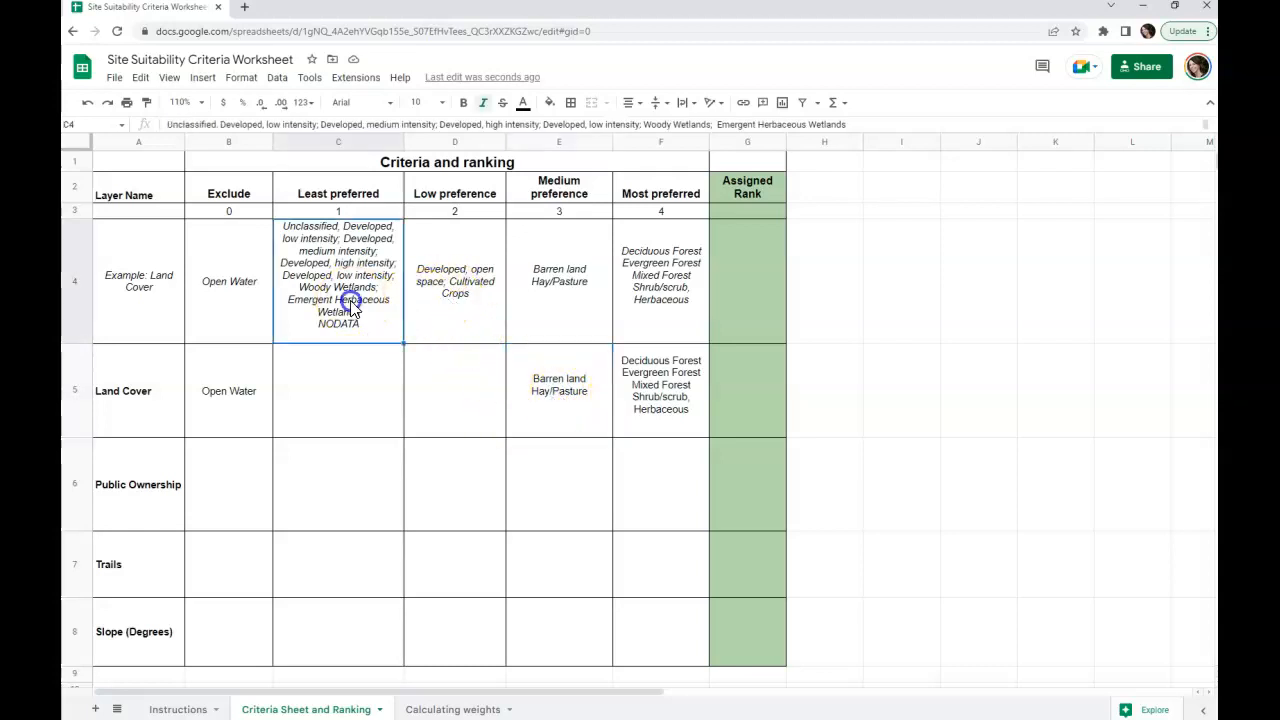
pyautogui.hotkey('ctrl', 'c')
pyautogui.click(364, 393)
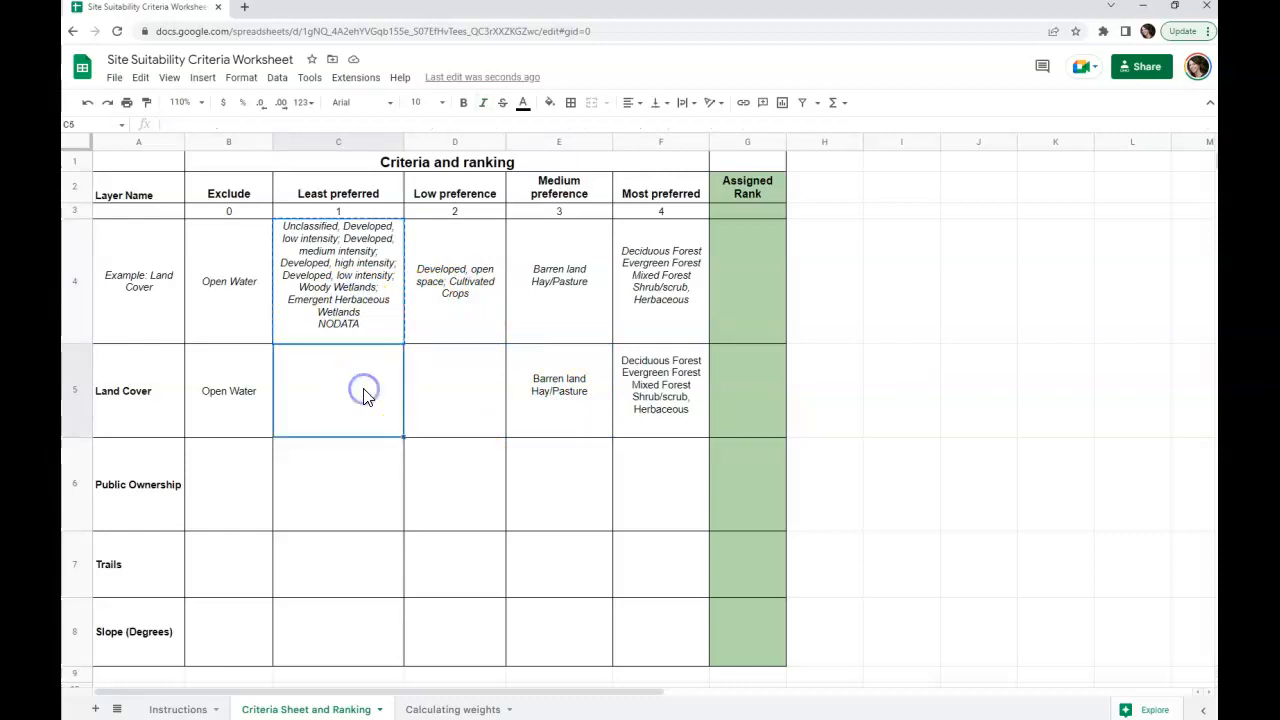
pyautogui.hotkey('ctrl', 'v')
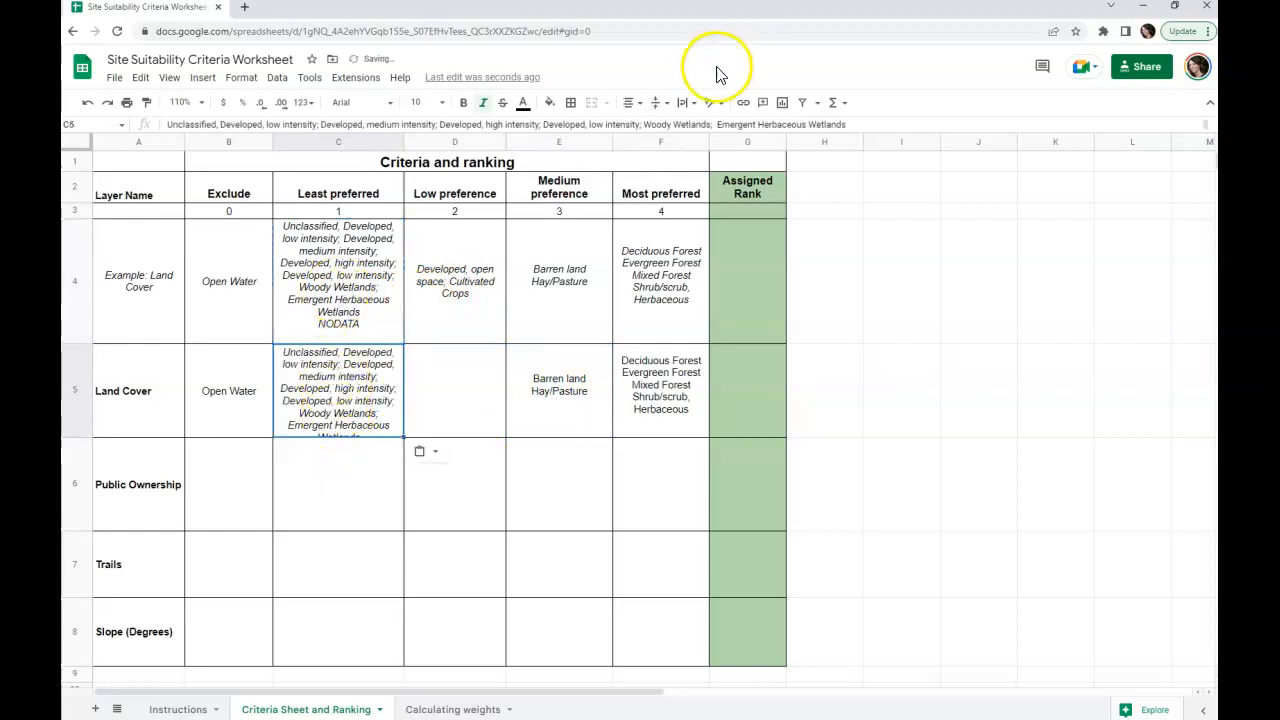
pyautogui.click(483, 102)
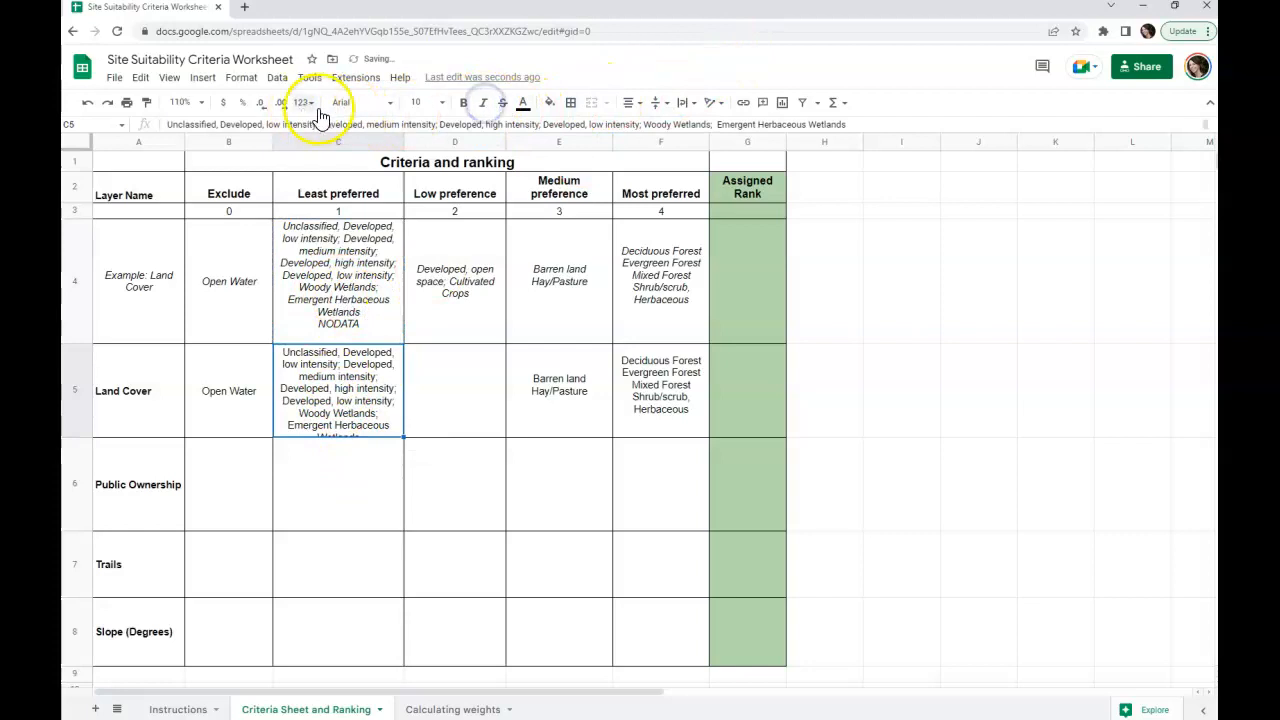
pyautogui.click(421, 102)
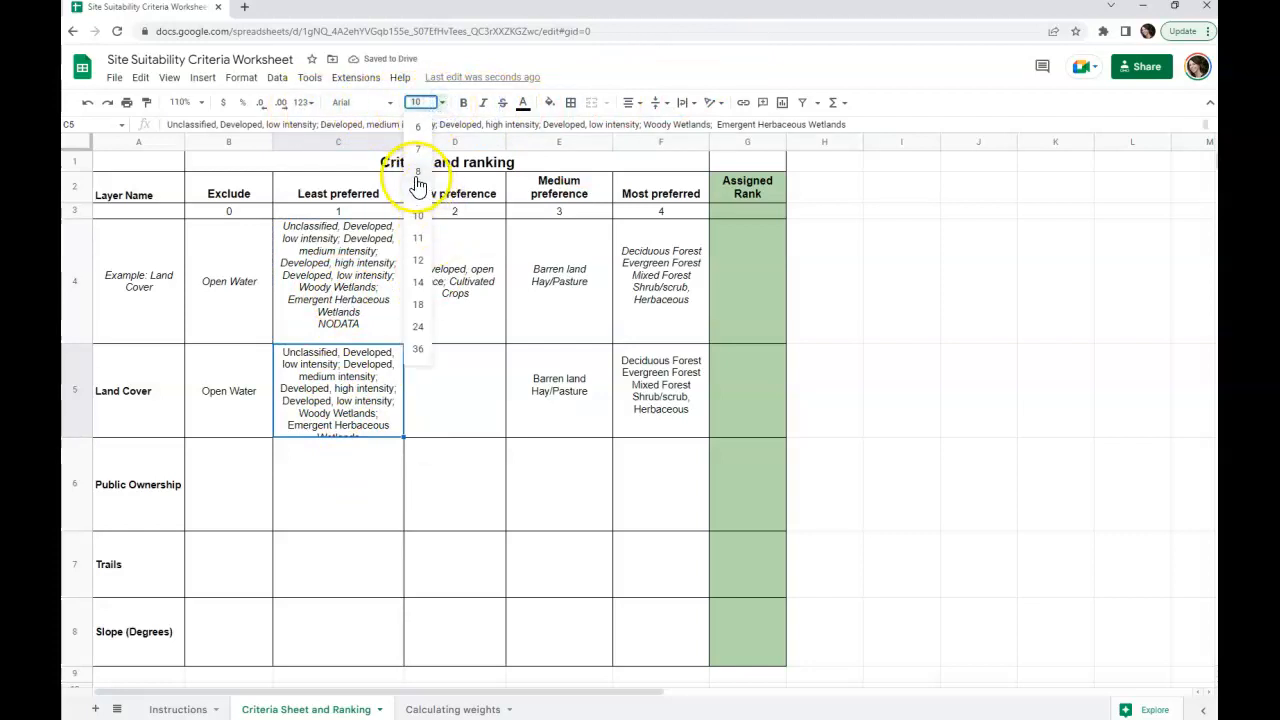
pyautogui.click(418, 176)
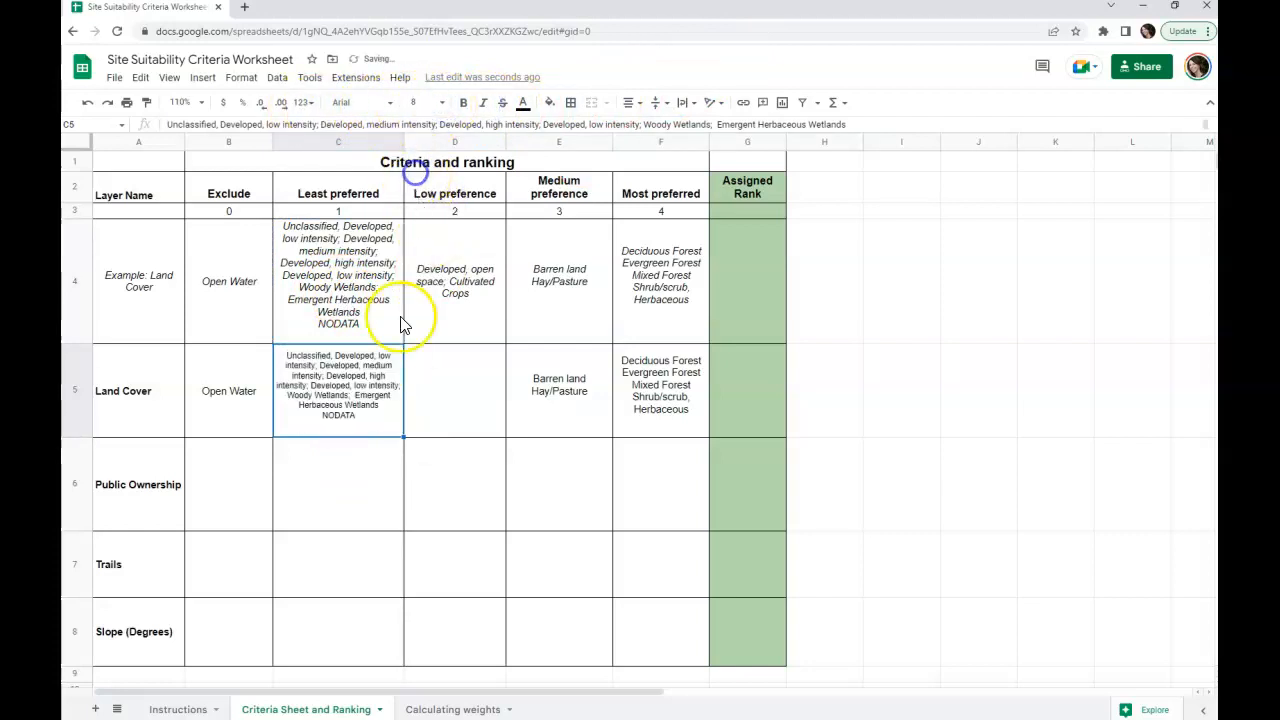
pyautogui.click(223, 392)
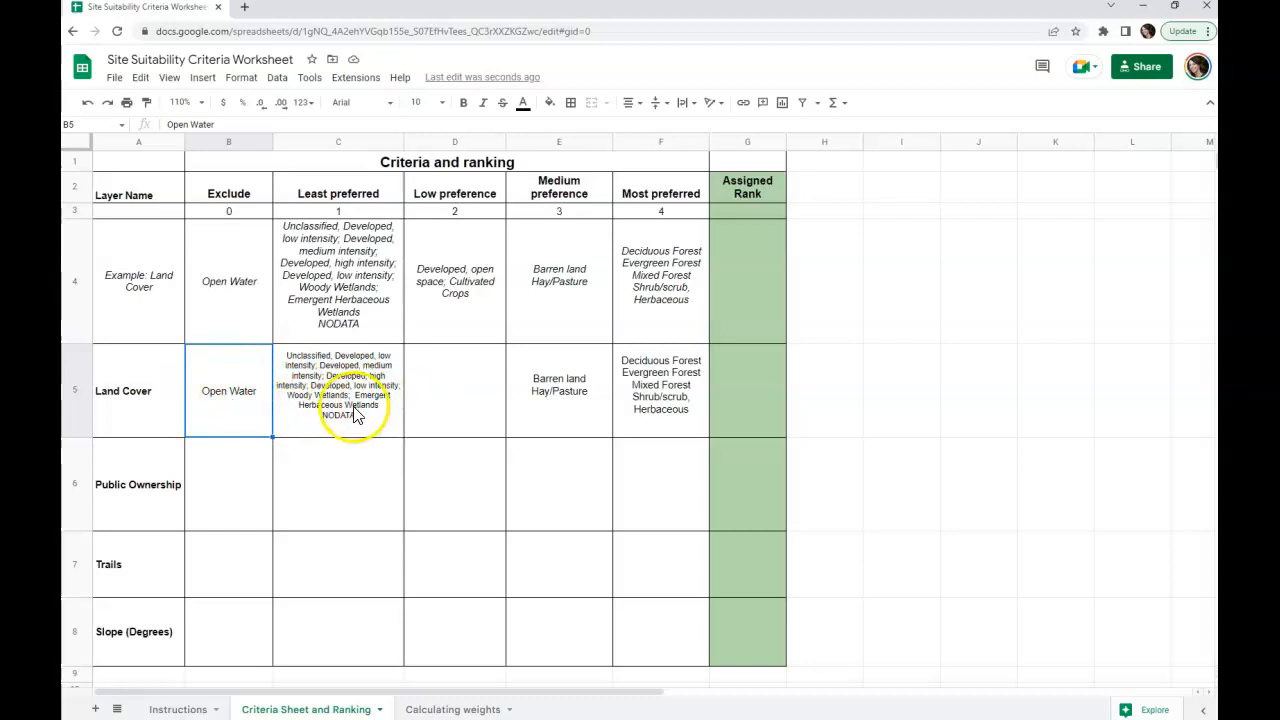
# Step: Copy the example's Developed, open space and Cultivated Crops classes into the Land Cover row's Low preference cell, D5, and remove the italics
pyautogui.click(463, 311)
pyautogui.hotkey('ctrl', 'c')
pyautogui.click(463, 383)
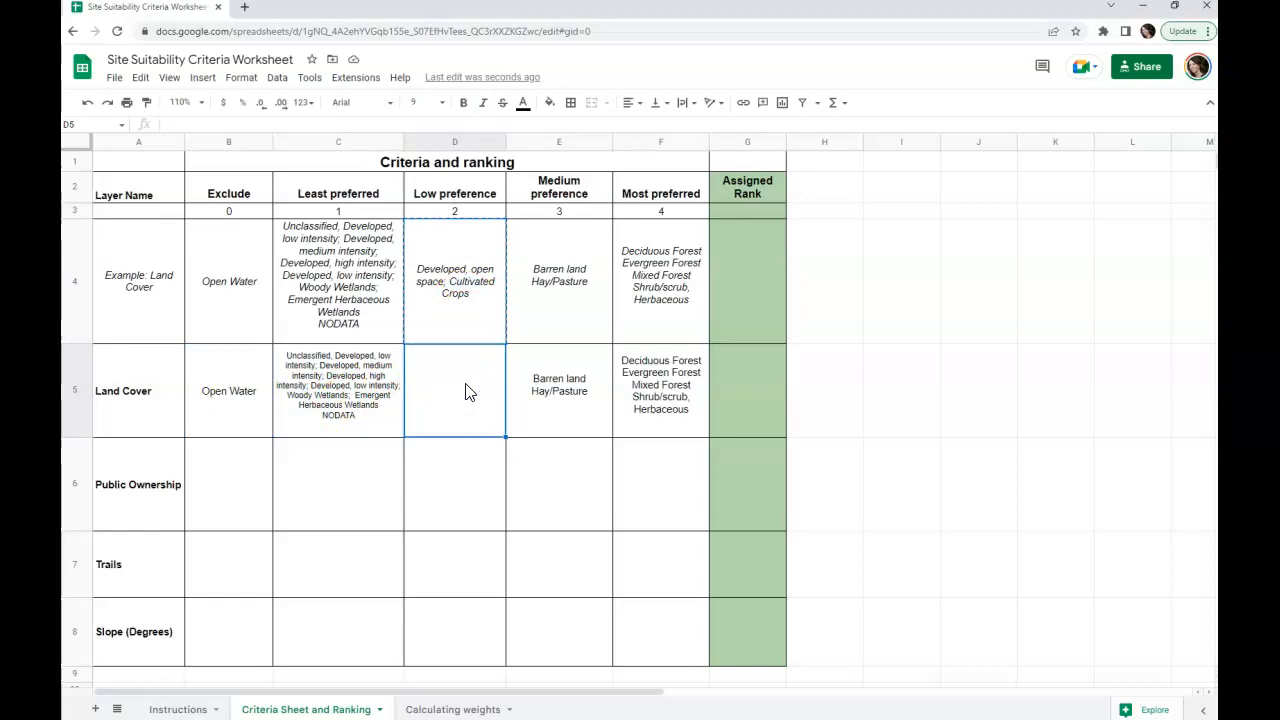
pyautogui.hotkey('ctrl', 'v')
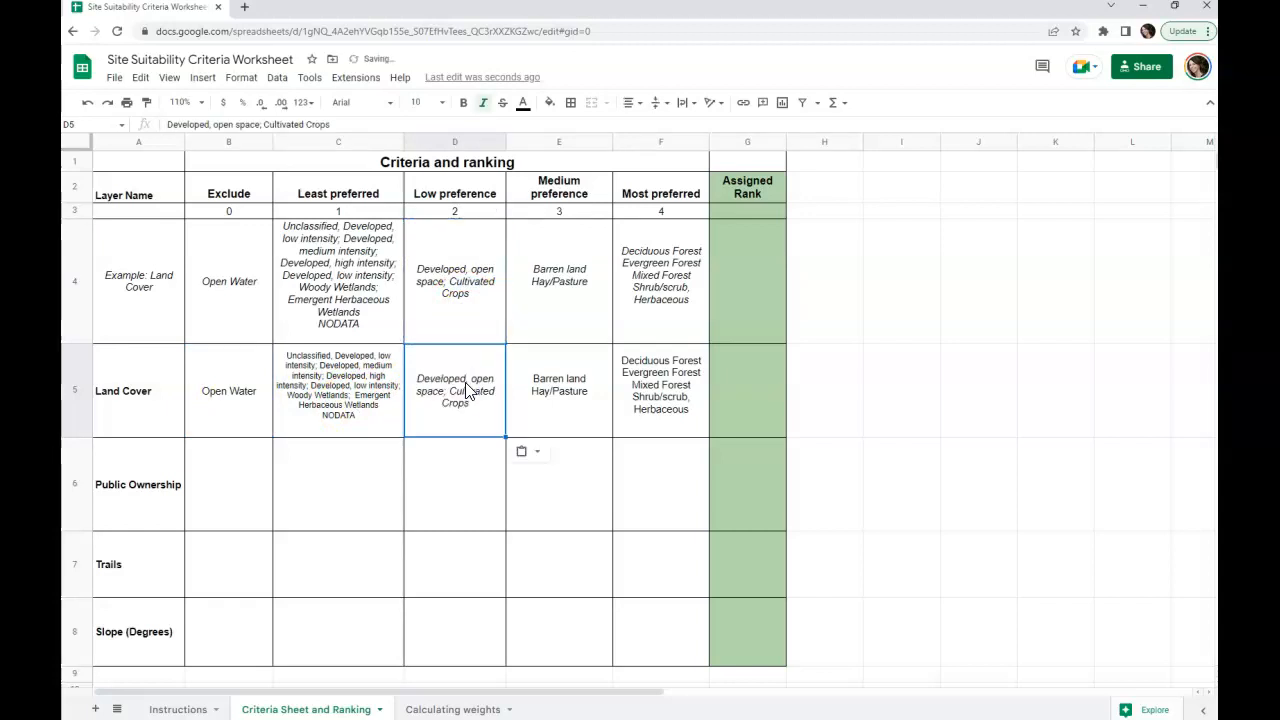
pyautogui.click(484, 105)
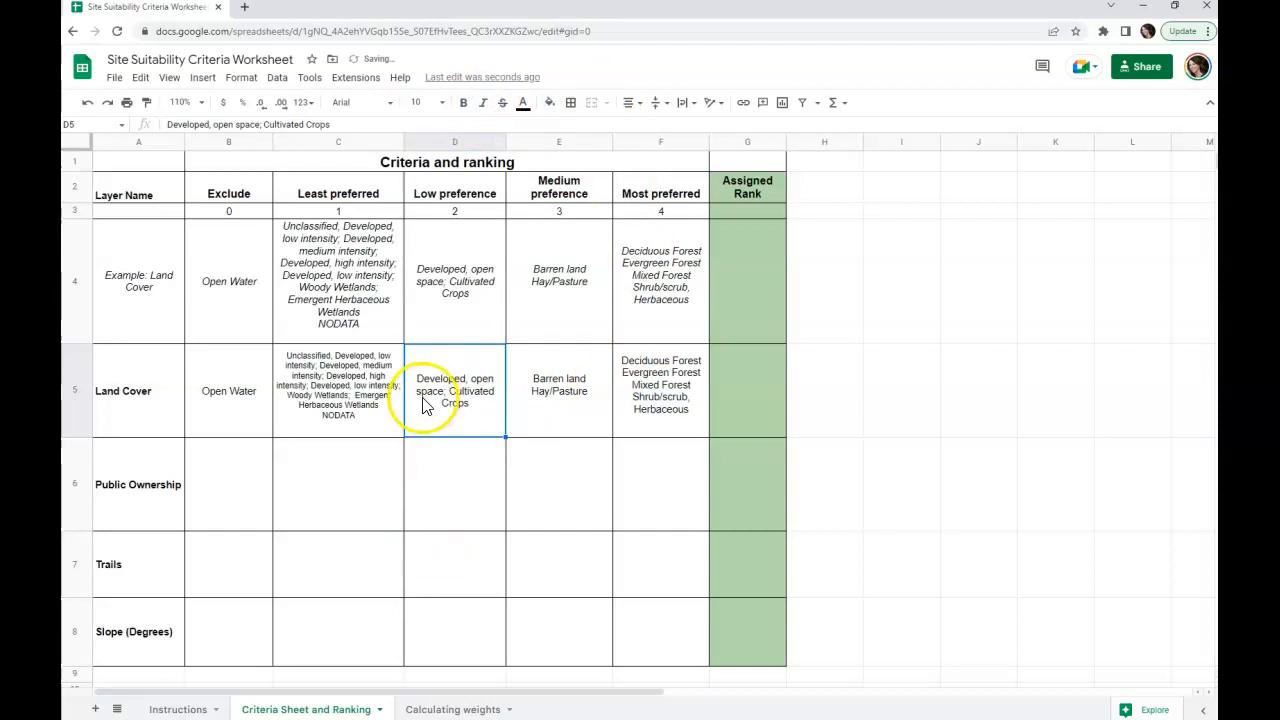
# Step: Enter Port of San Diego, State (Caltrans) and Military Reservations as separate lines within the Public Ownership row's single Exclude cell, B6
pyautogui.click(219, 494)
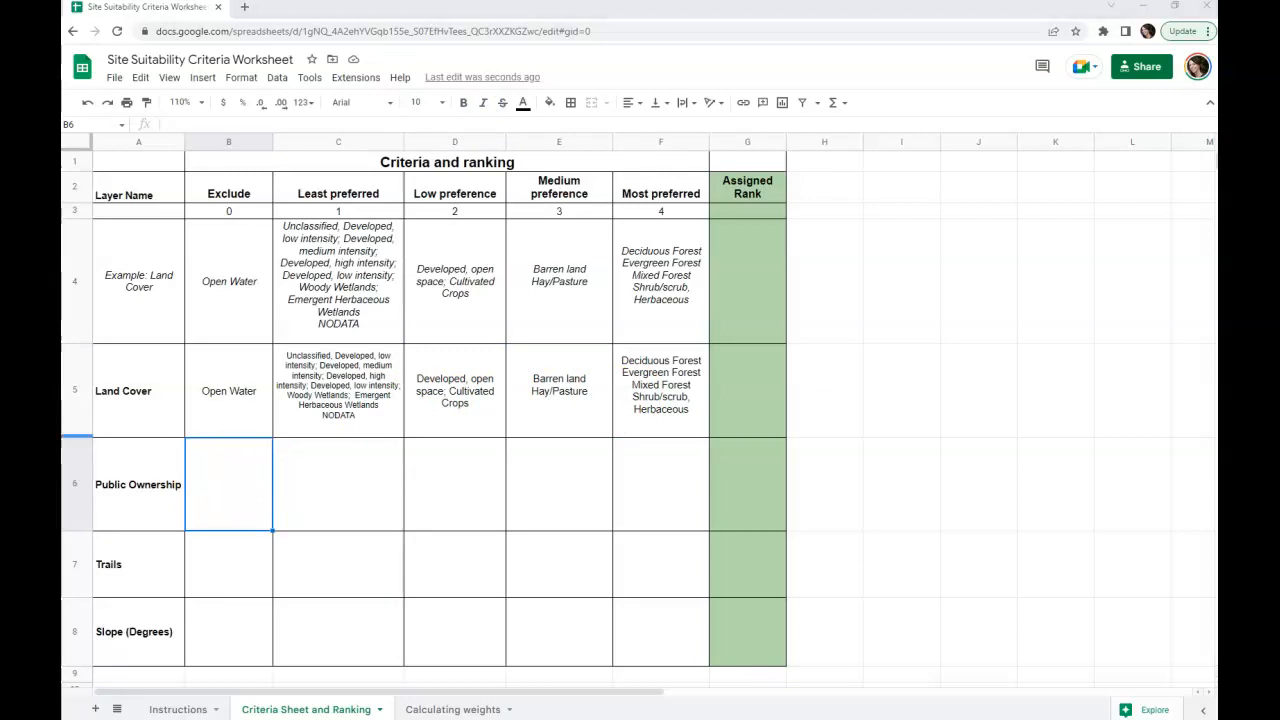
pyautogui.click(209, 495)
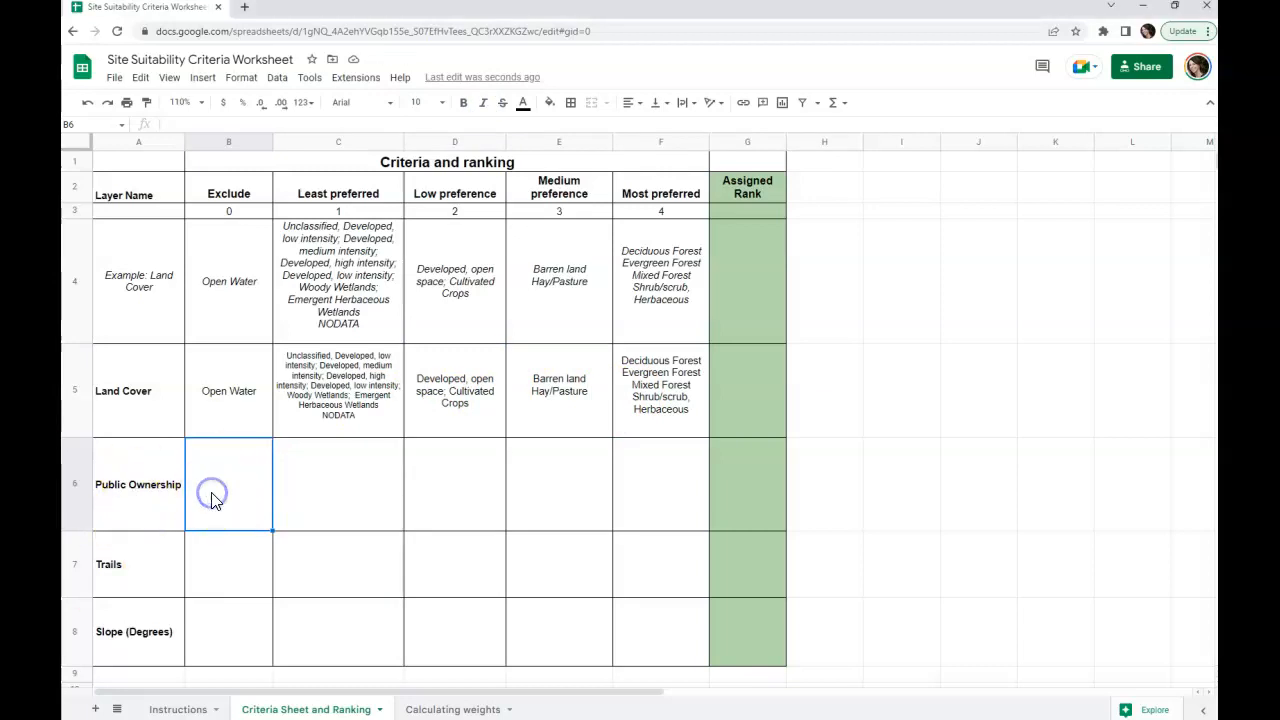
pyautogui.hotkey('ctrl', 'v')
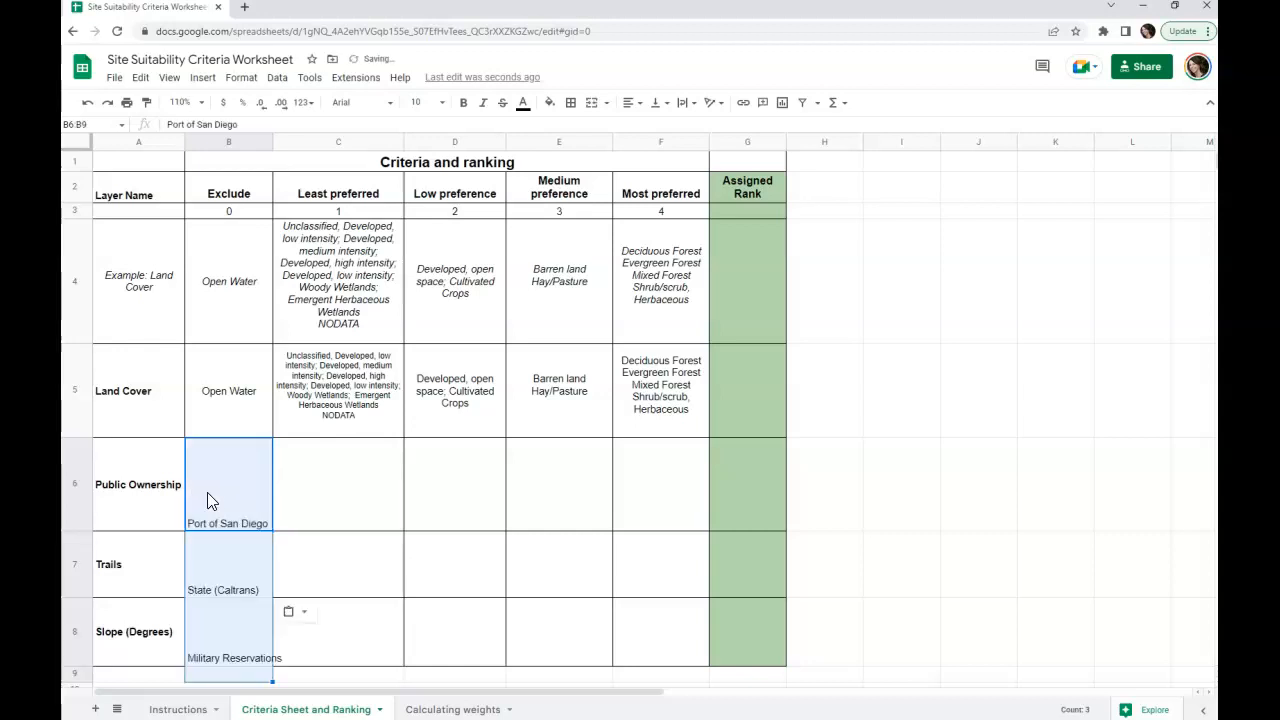
pyautogui.click(88, 103)
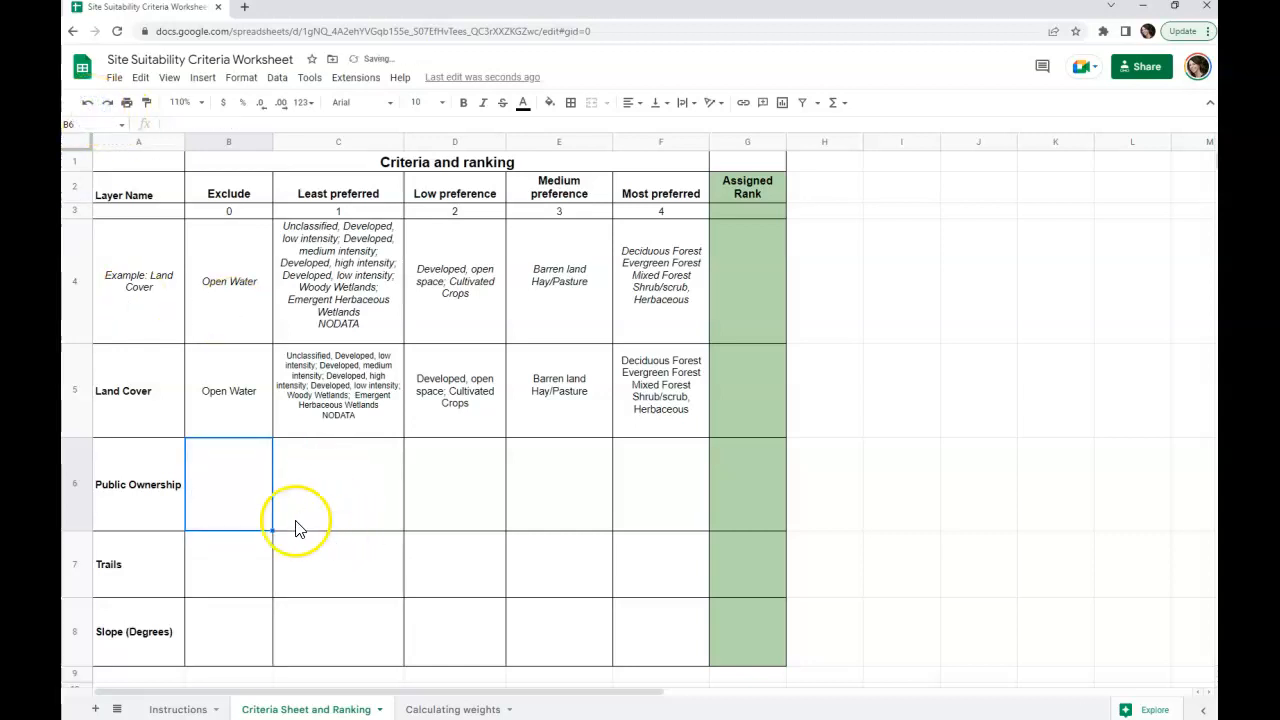
pyautogui.click(214, 127)
pyautogui.rightClick(217, 129)
pyautogui.click(259, 254)
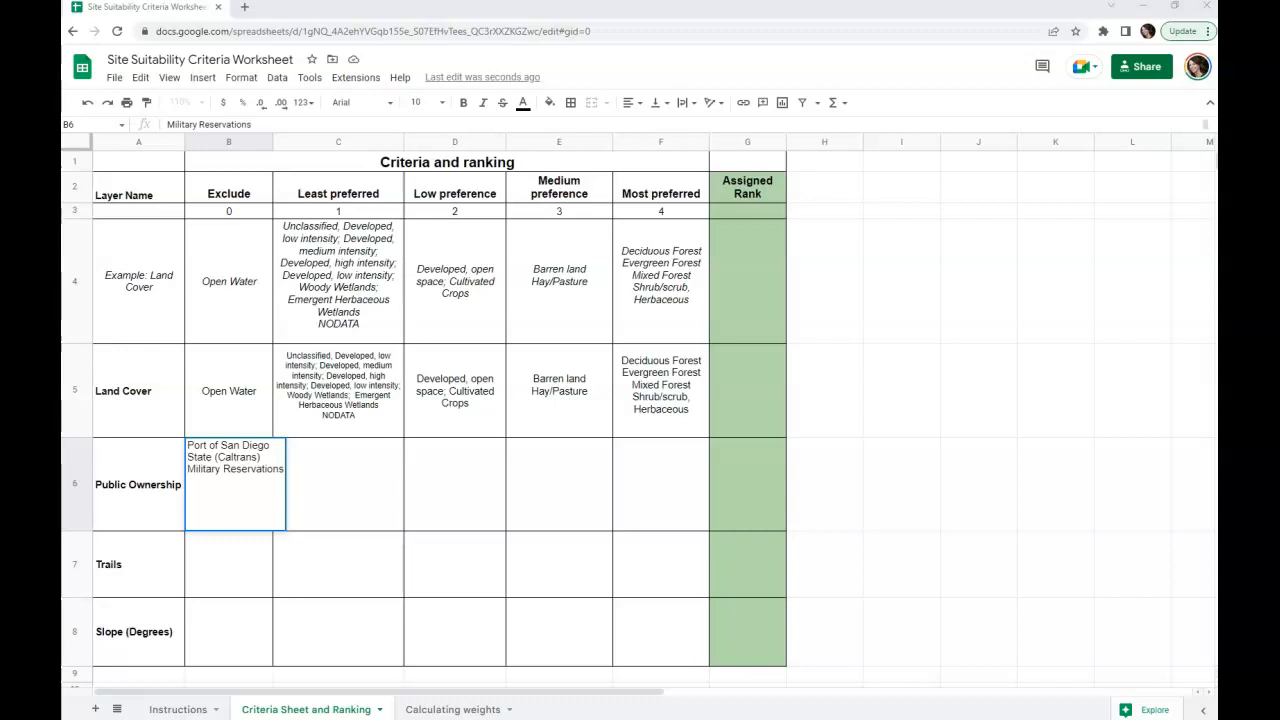
pyautogui.click(329, 591)
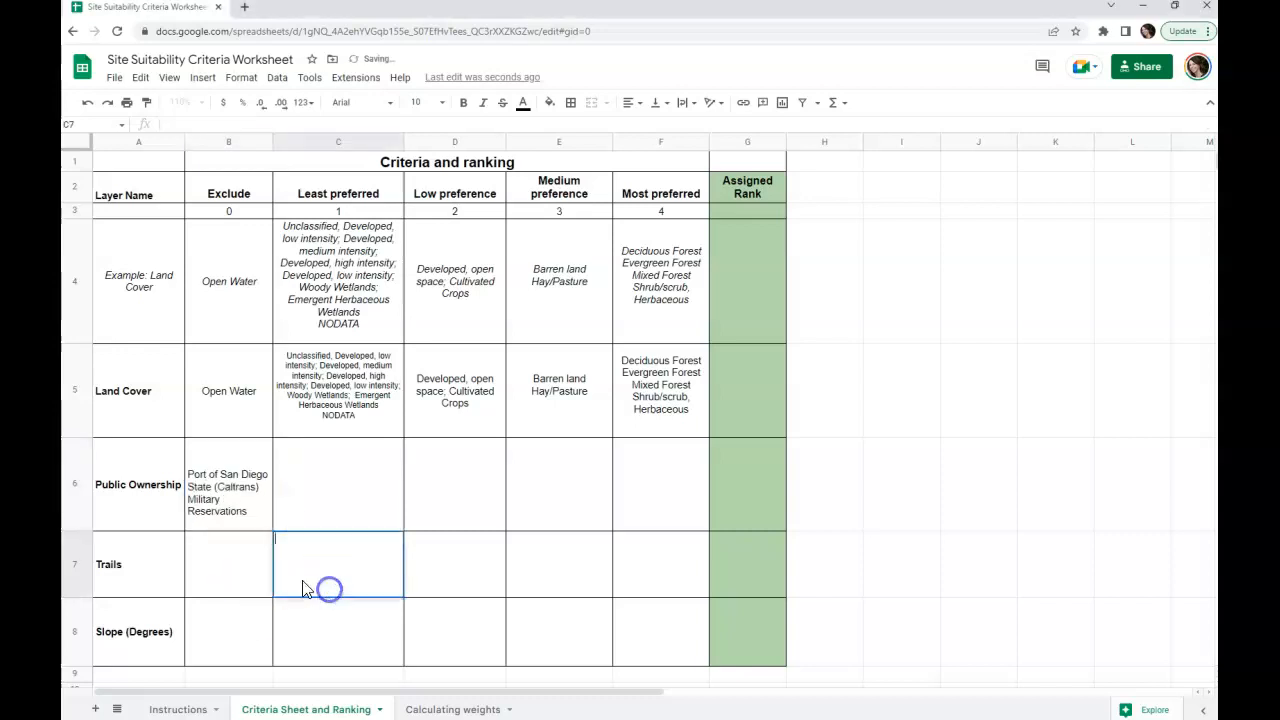
# Step: Enter Bureau of Land Management, U.S. Forest Service, State, and Other Special Districts, City, County together in Public Ownership's Most preferred cell, F6
pyautogui.hotkey('alt', 'Tab')
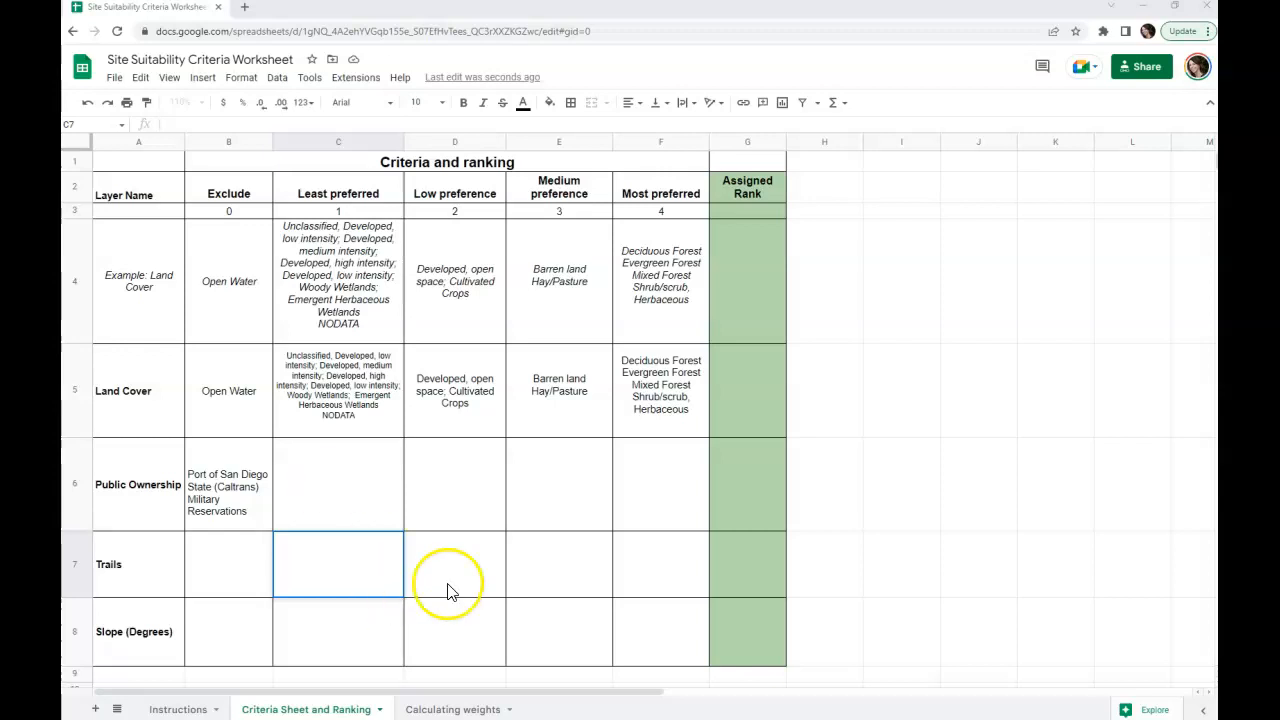
pyautogui.click(654, 478)
pyautogui.hotkey('ctrl', 'v')
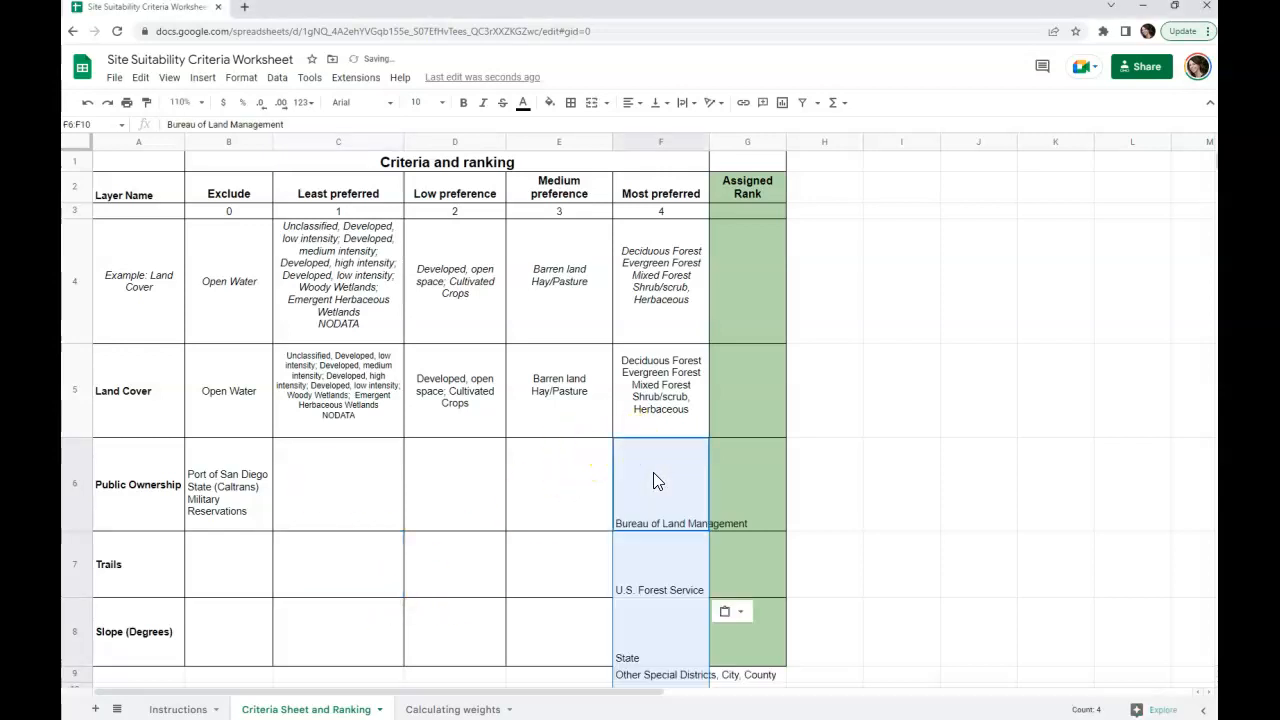
pyautogui.click(87, 102)
pyautogui.rightClick(250, 122)
pyautogui.click(313, 245)
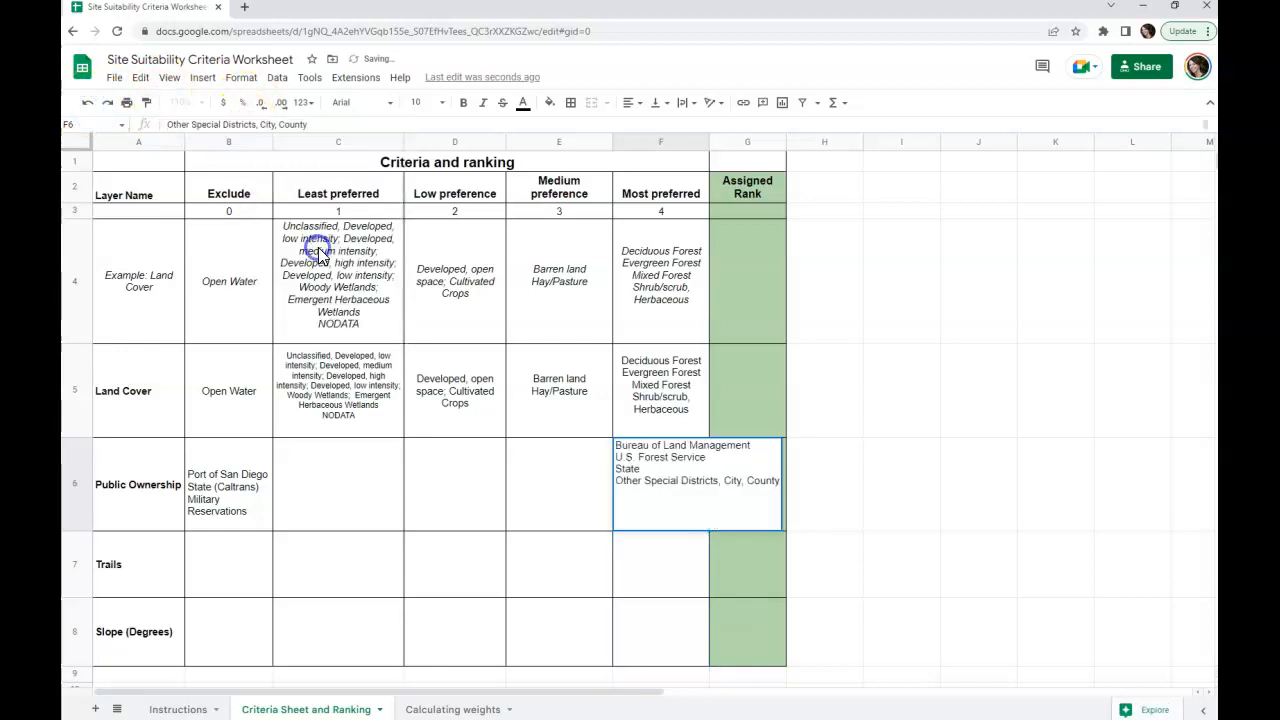
# Step: Paste State of California Land Commission into the Public Ownership row's Medium preference cell, E6
pyautogui.click(560, 490)
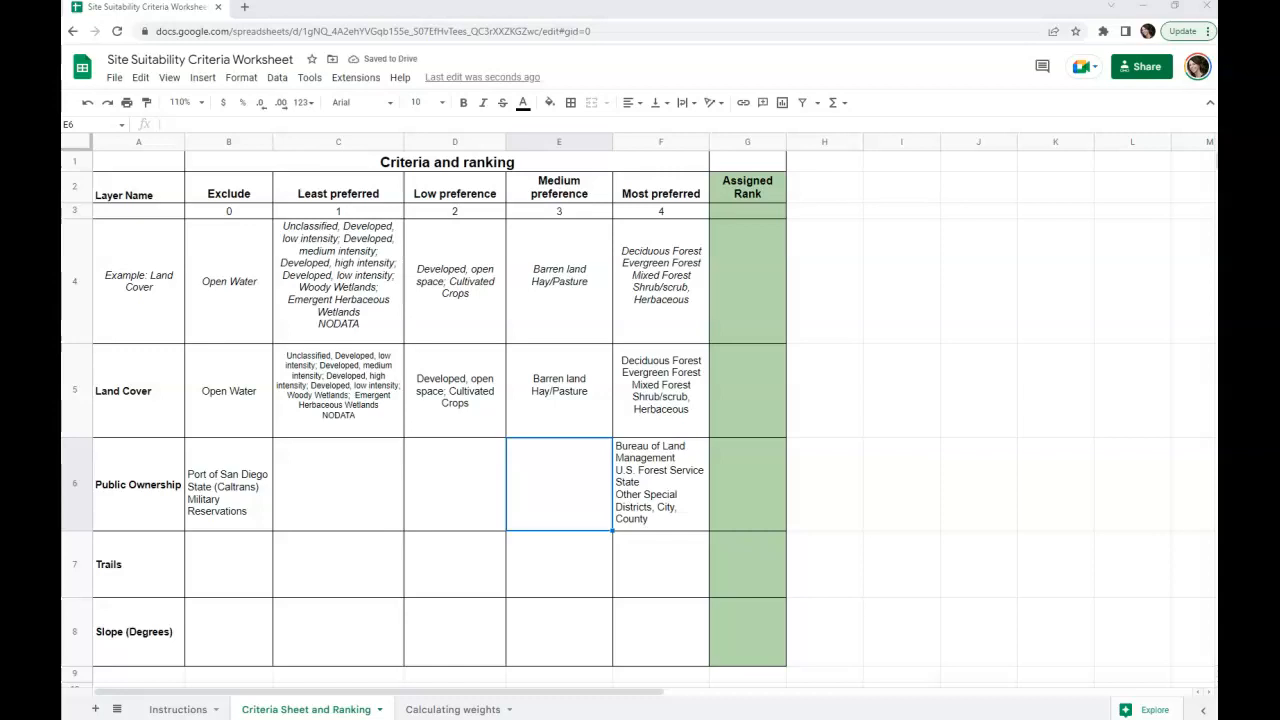
pyautogui.rightClick(534, 485)
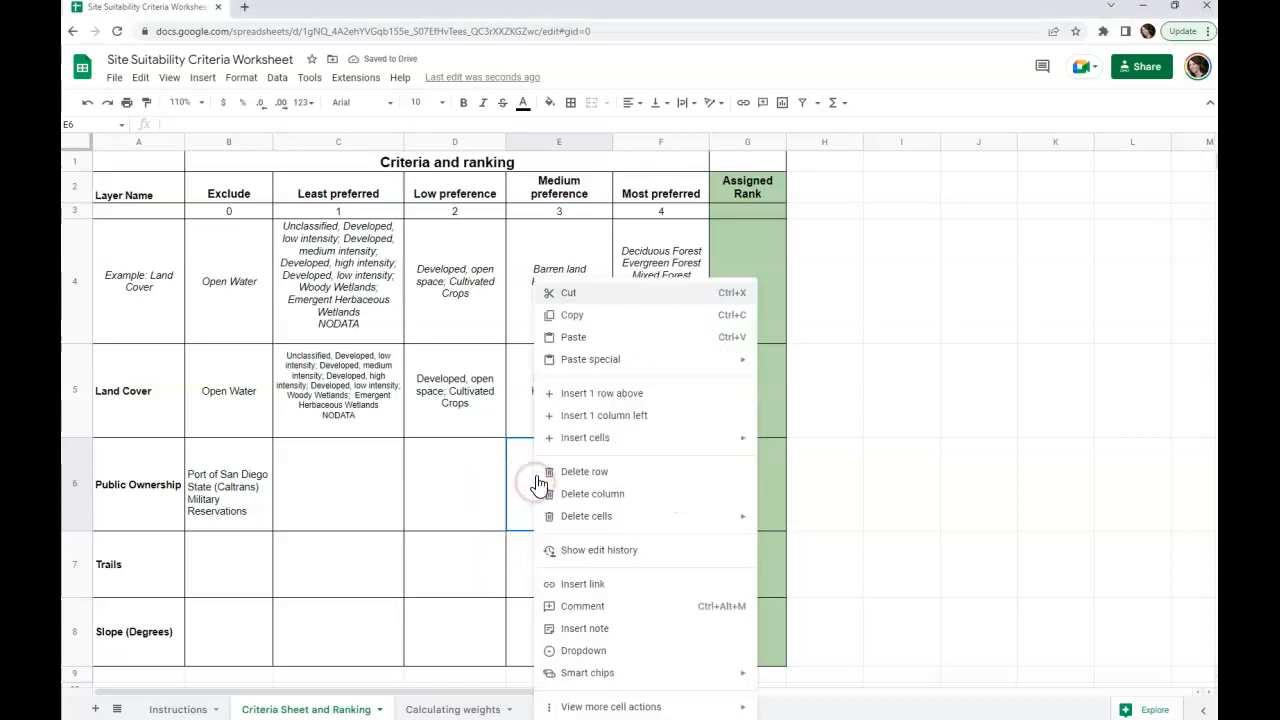
pyautogui.click(606, 337)
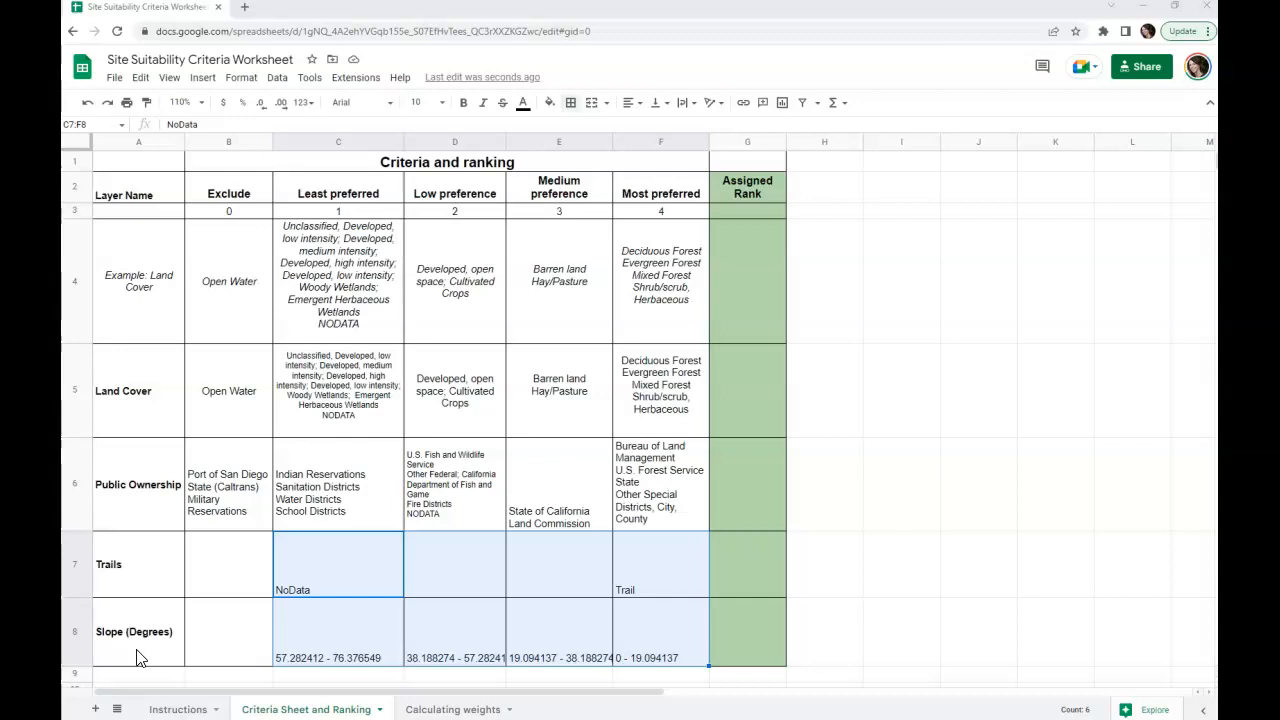
pyautogui.click(778, 296)
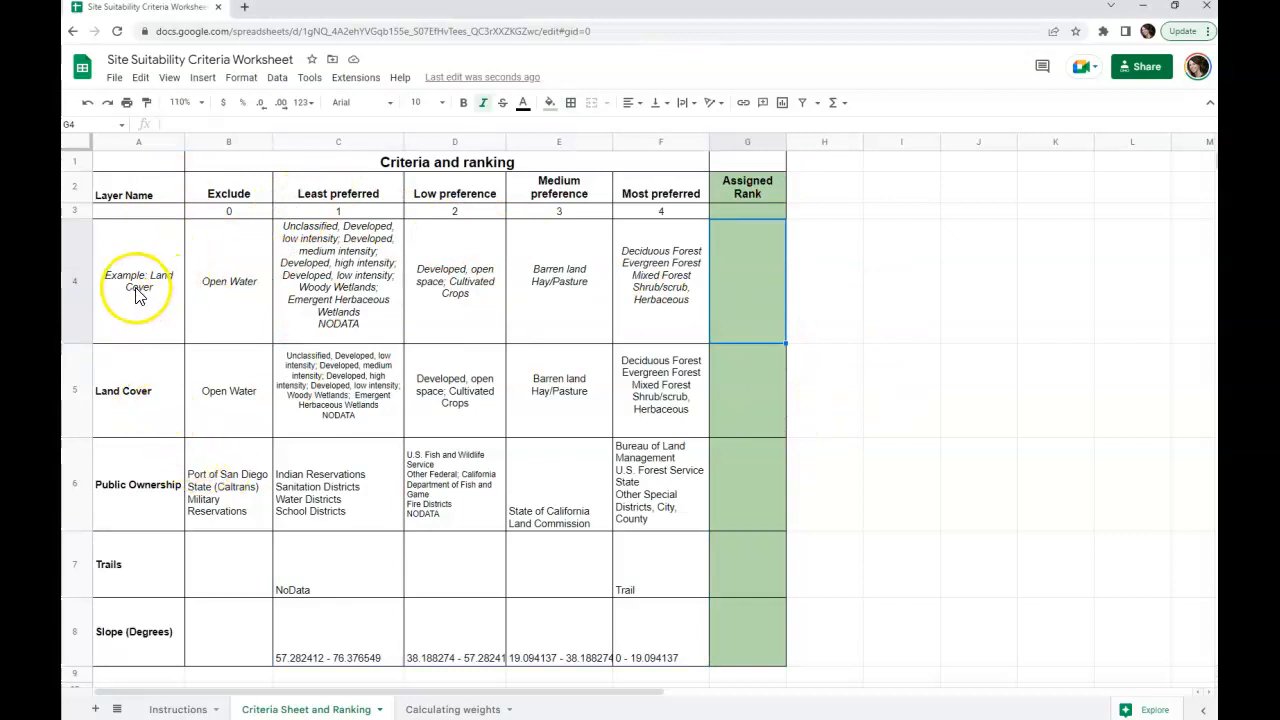
pyautogui.click(114, 391)
pyautogui.click(120, 477)
pyautogui.click(115, 564)
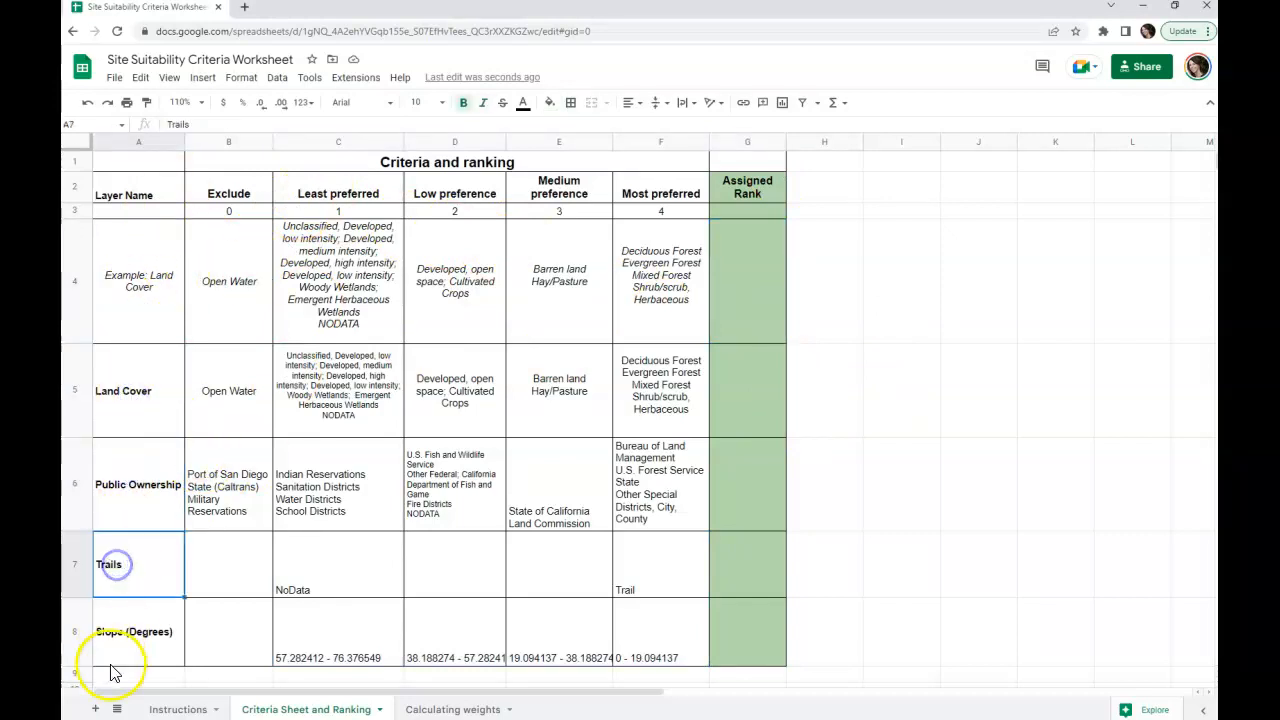
pyautogui.moveTo(114, 634); pyautogui.dragTo(122, 400)
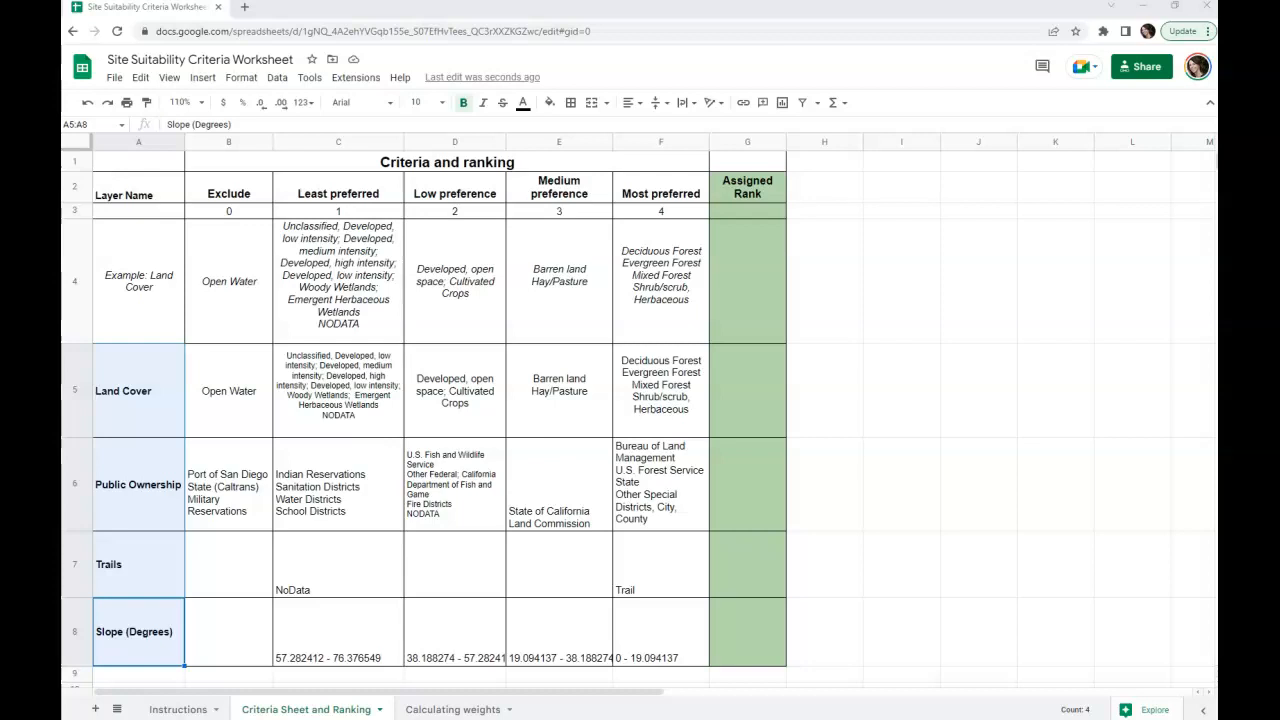
# Step: Fill in the Assigned Rank column with 3 for Land Cover, 2 for Public Ownership, 1 for Trails and 2 for Slope (Degrees)
pyautogui.click(762, 390)
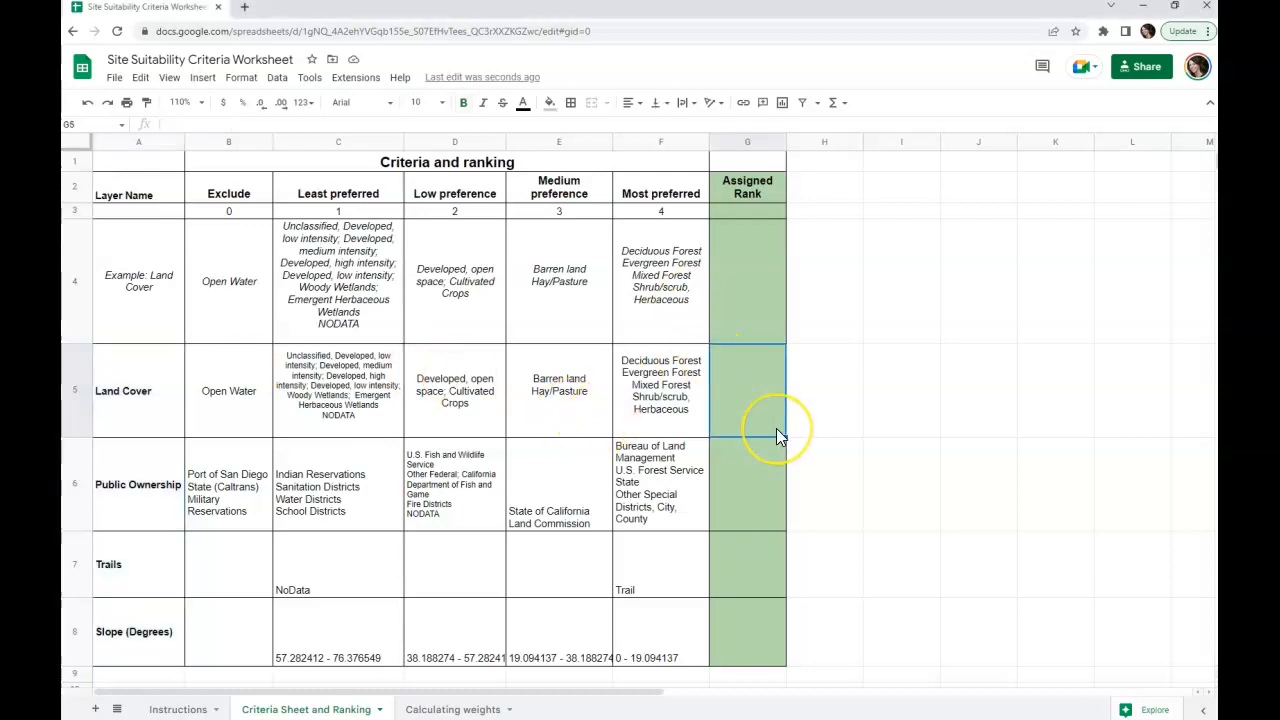
pyautogui.press('Down')
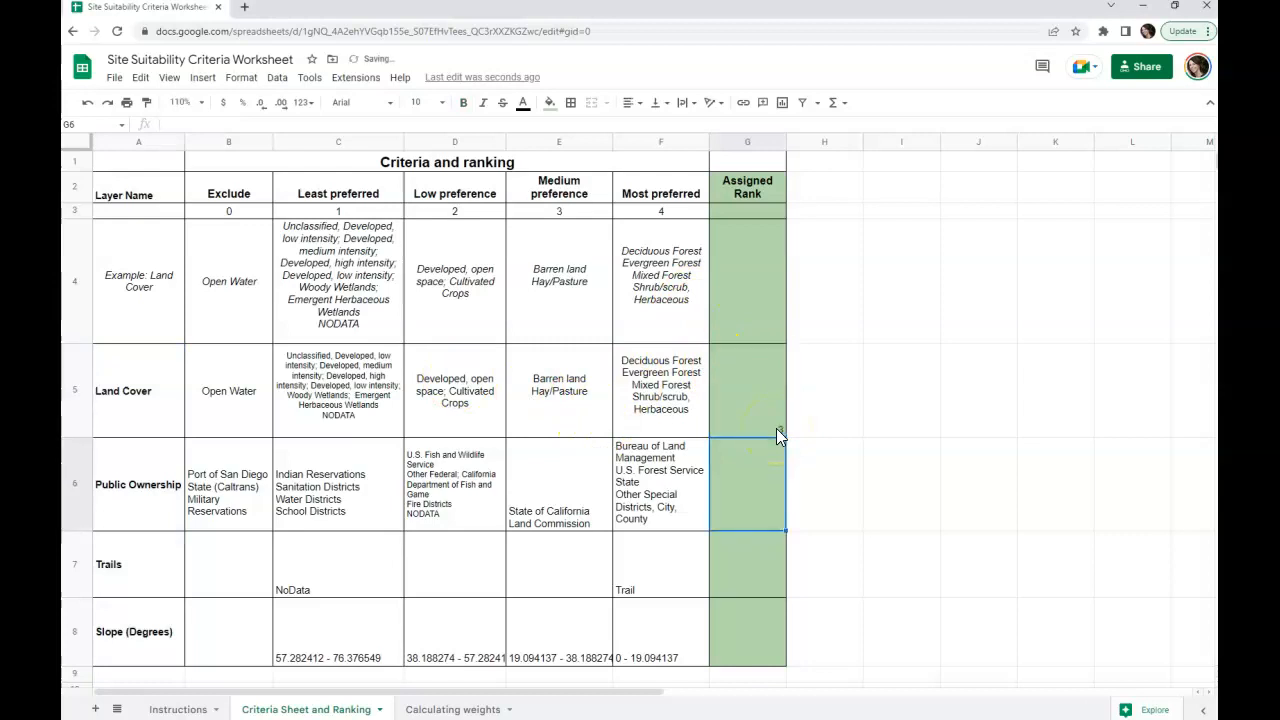
pyautogui.write('2')
pyautogui.press('Down')
pyautogui.press('Down')
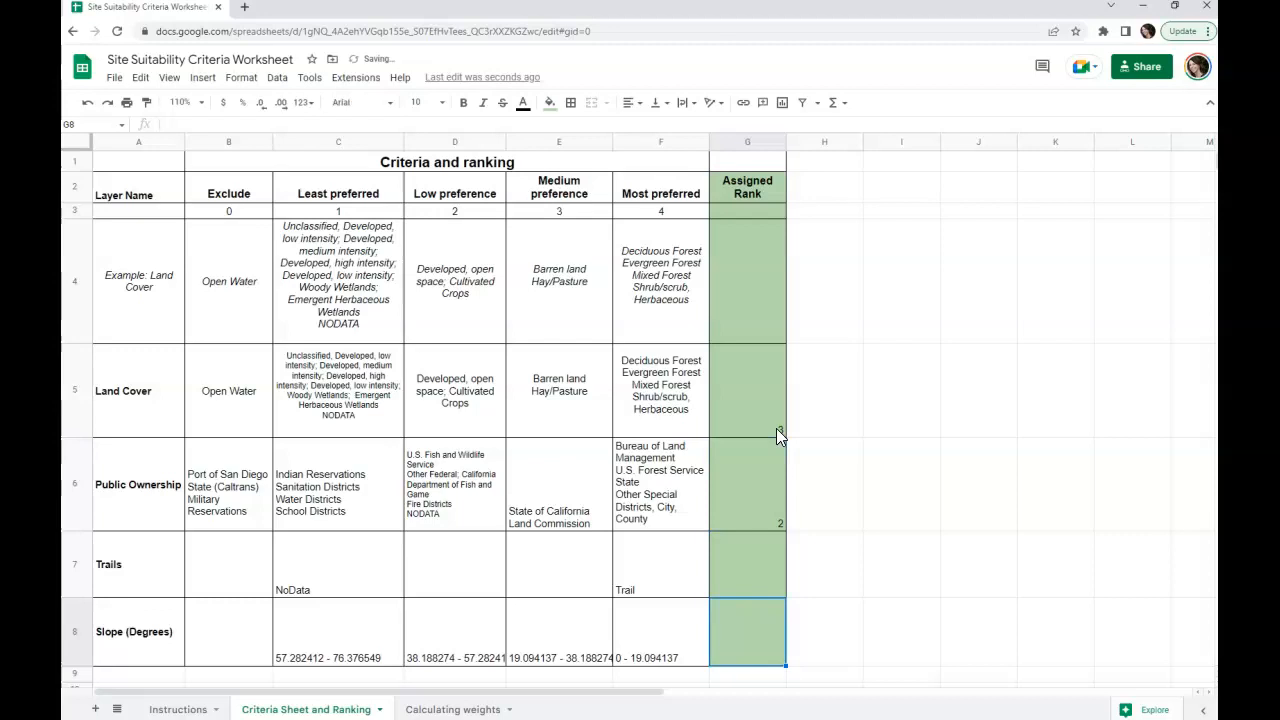
pyautogui.write('2')
pyautogui.press('Up')
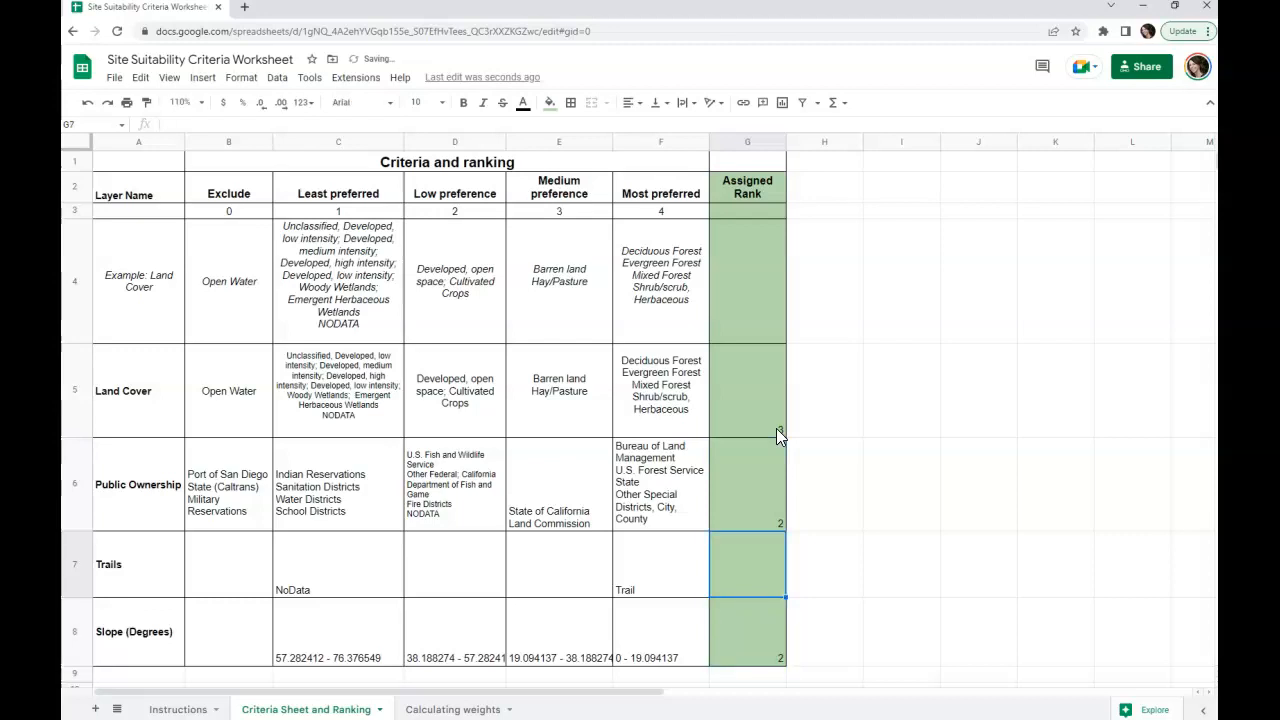
pyautogui.write('1')
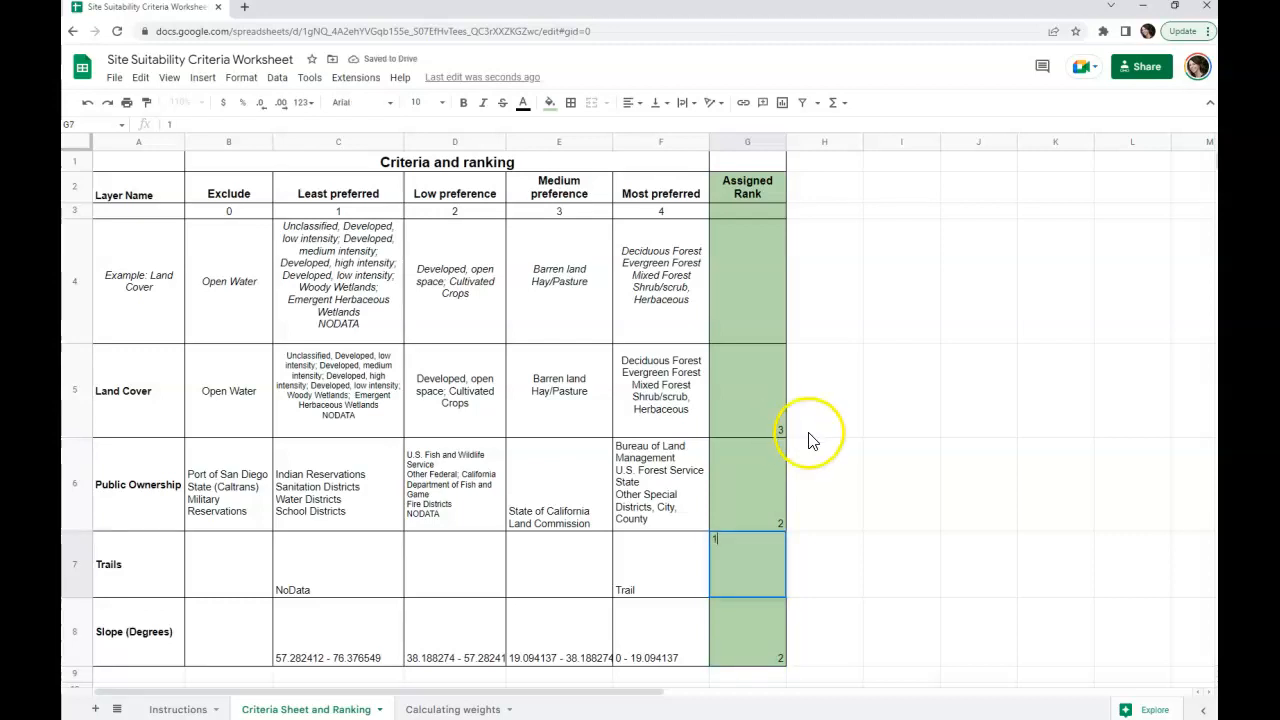
pyautogui.click(815, 445)
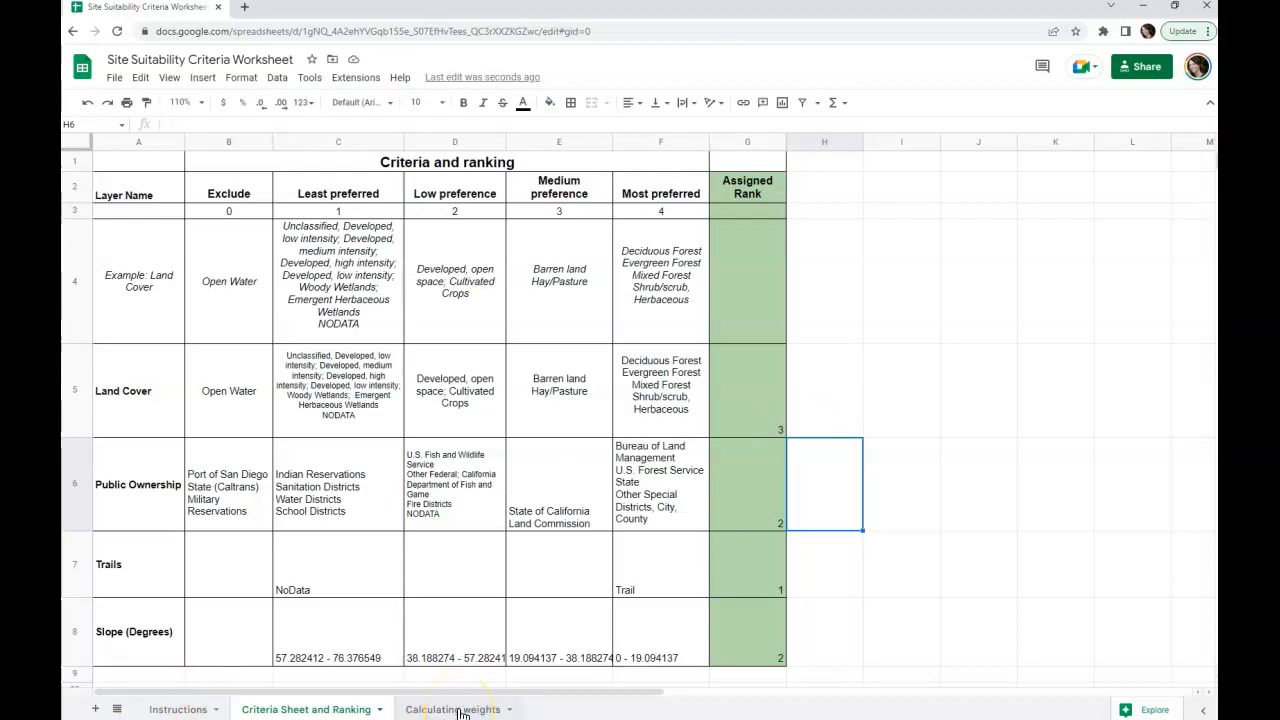
# Step: Review the rank instruction on the Instructions sheet and inspect the four layer name cells, A2 to A5, on the Calculating weights sheet
pyautogui.click(181, 711)
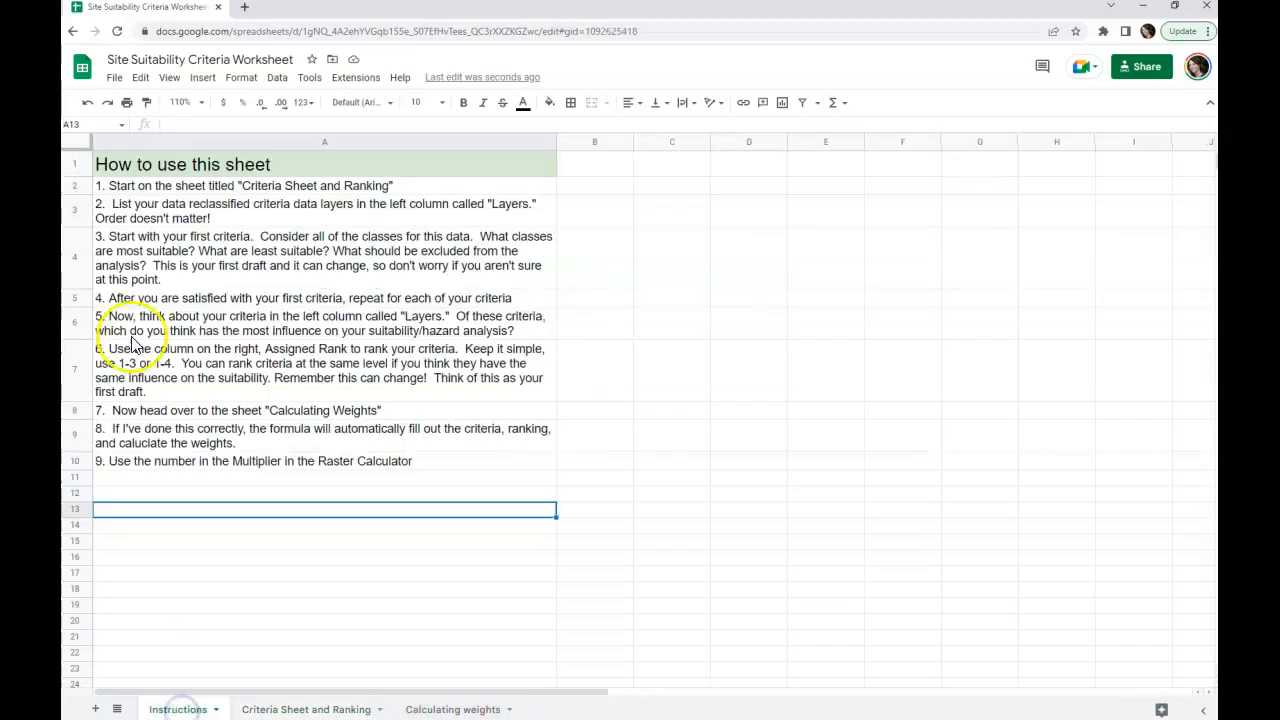
pyautogui.click(321, 393)
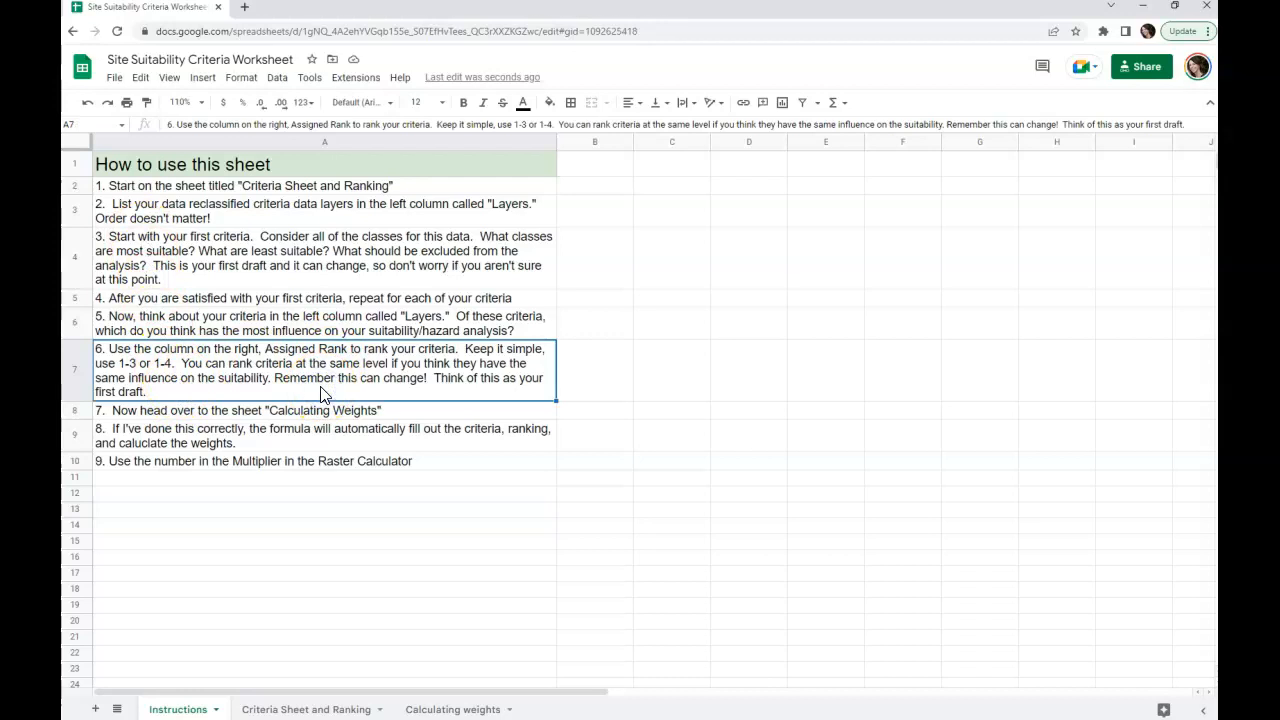
pyautogui.click(452, 709)
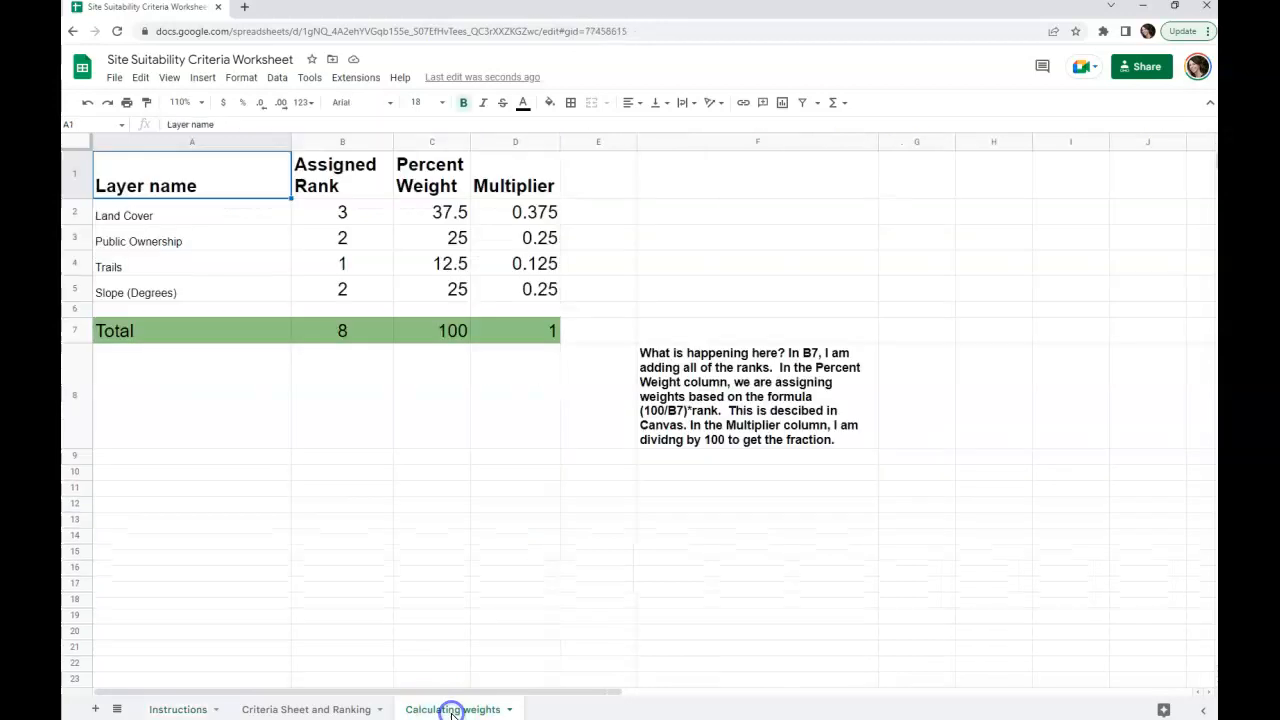
pyautogui.click(239, 216)
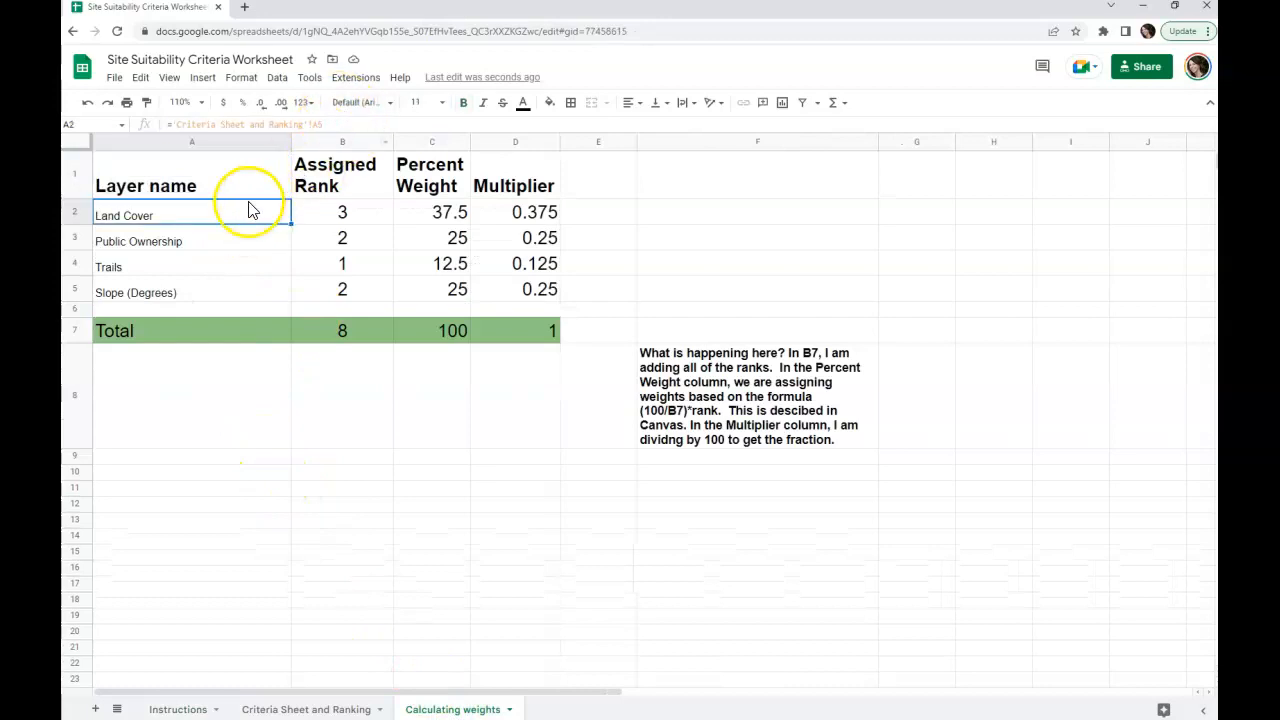
pyautogui.click(160, 243)
pyautogui.click(174, 272)
pyautogui.click(168, 292)
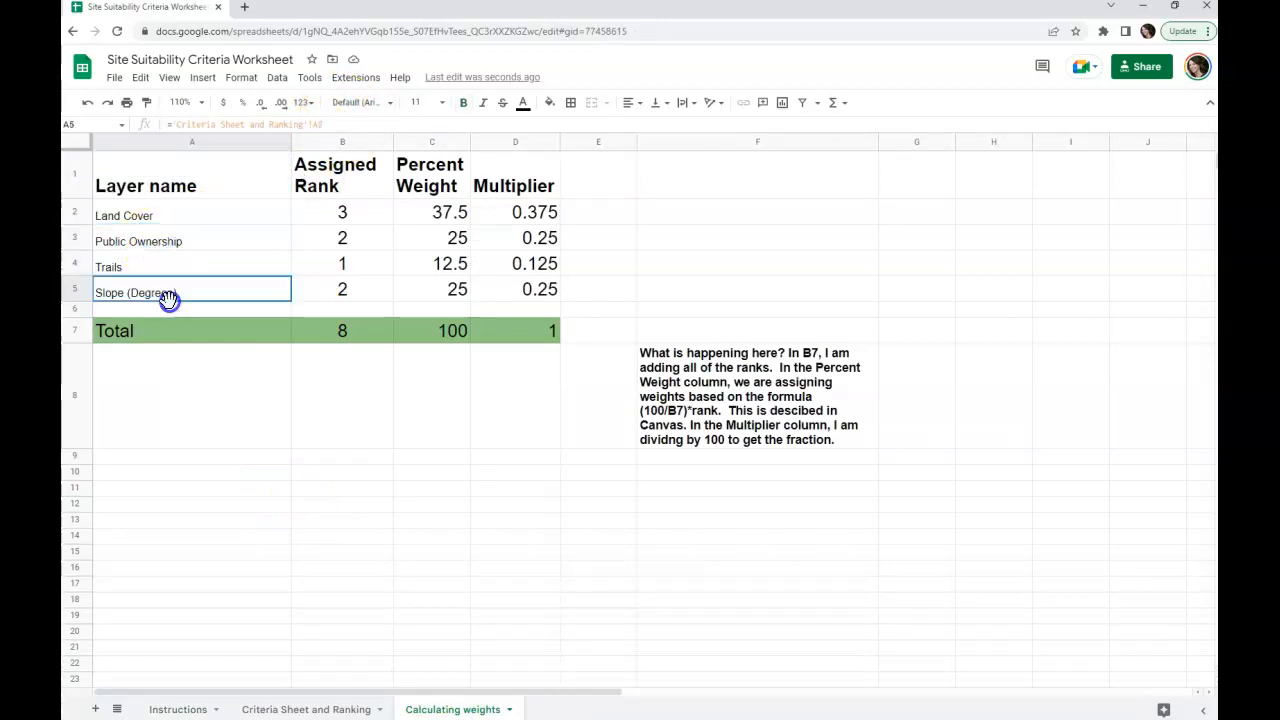
# Step: Inspect the Assigned Rank cells of all four layers and the Percent Weight and Multiplier formulas for Land Cover
pyautogui.click(348, 214)
pyautogui.click(346, 240)
pyautogui.click(348, 265)
pyautogui.click(346, 288)
pyautogui.click(452, 215)
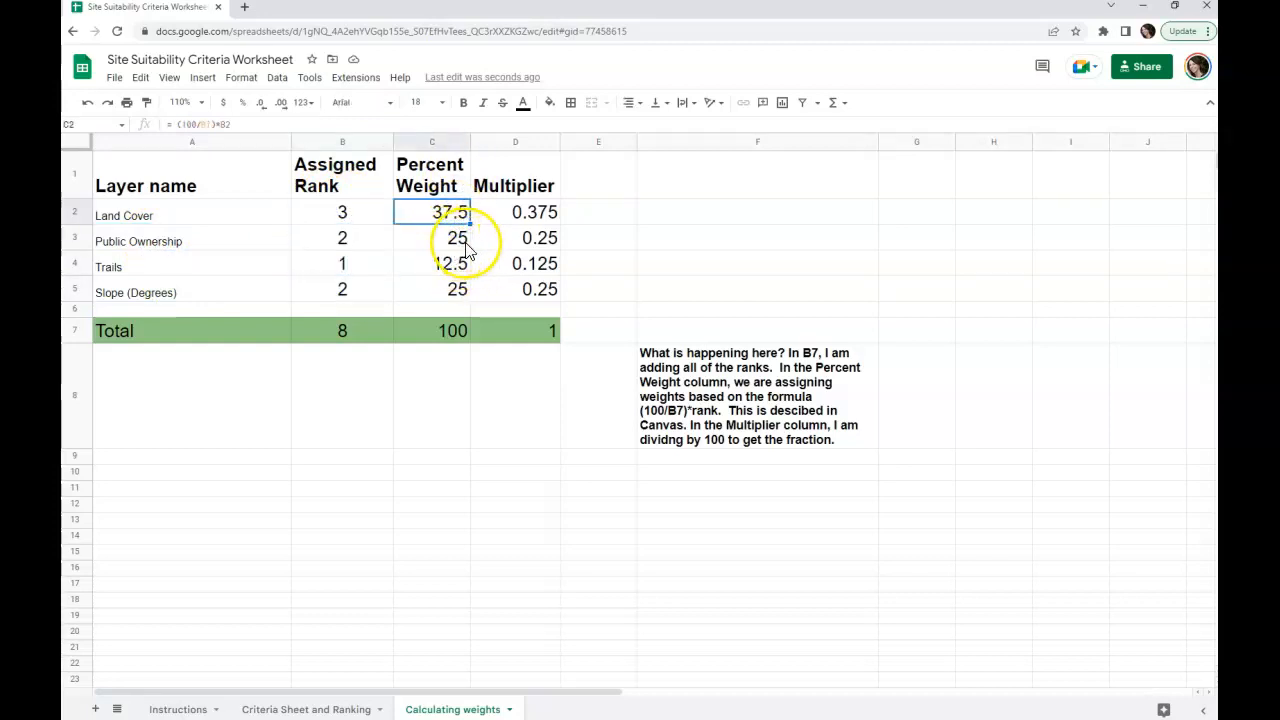
pyautogui.click(510, 208)
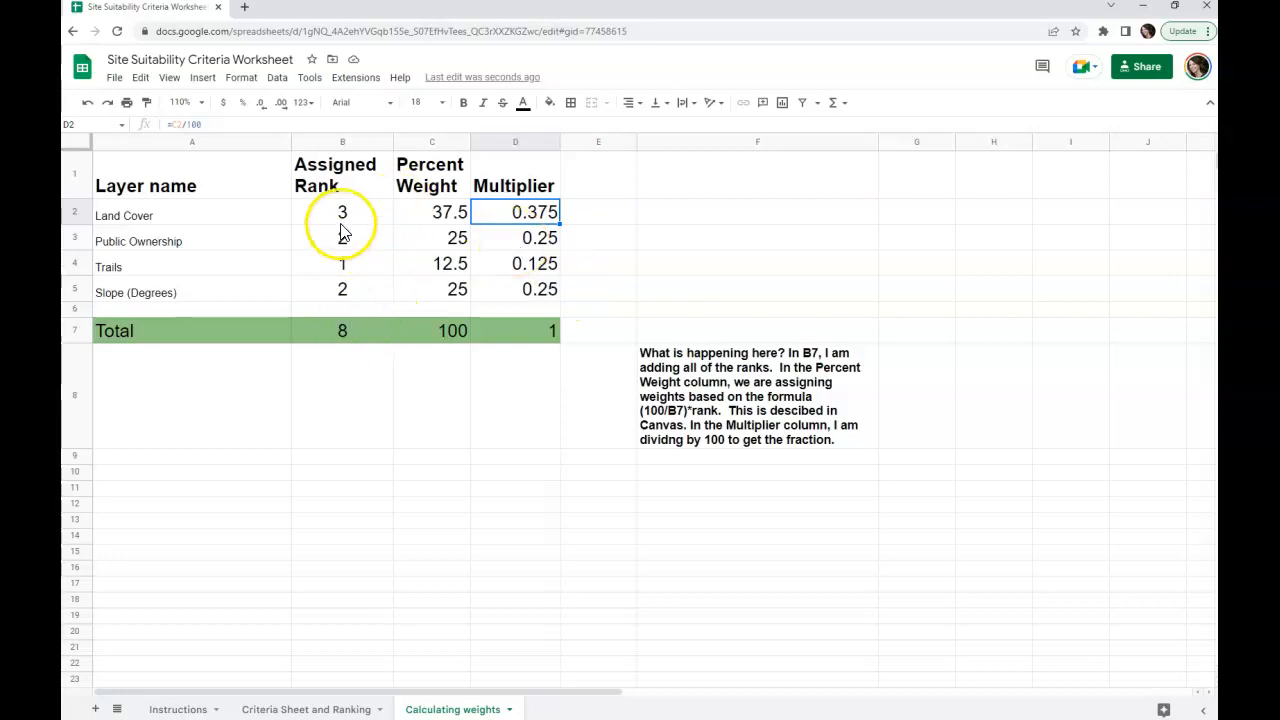
# Step: Examine the Total formula in B7 and each Assigned Rank cell it sums, B2 to B5
pyautogui.click(355, 336)
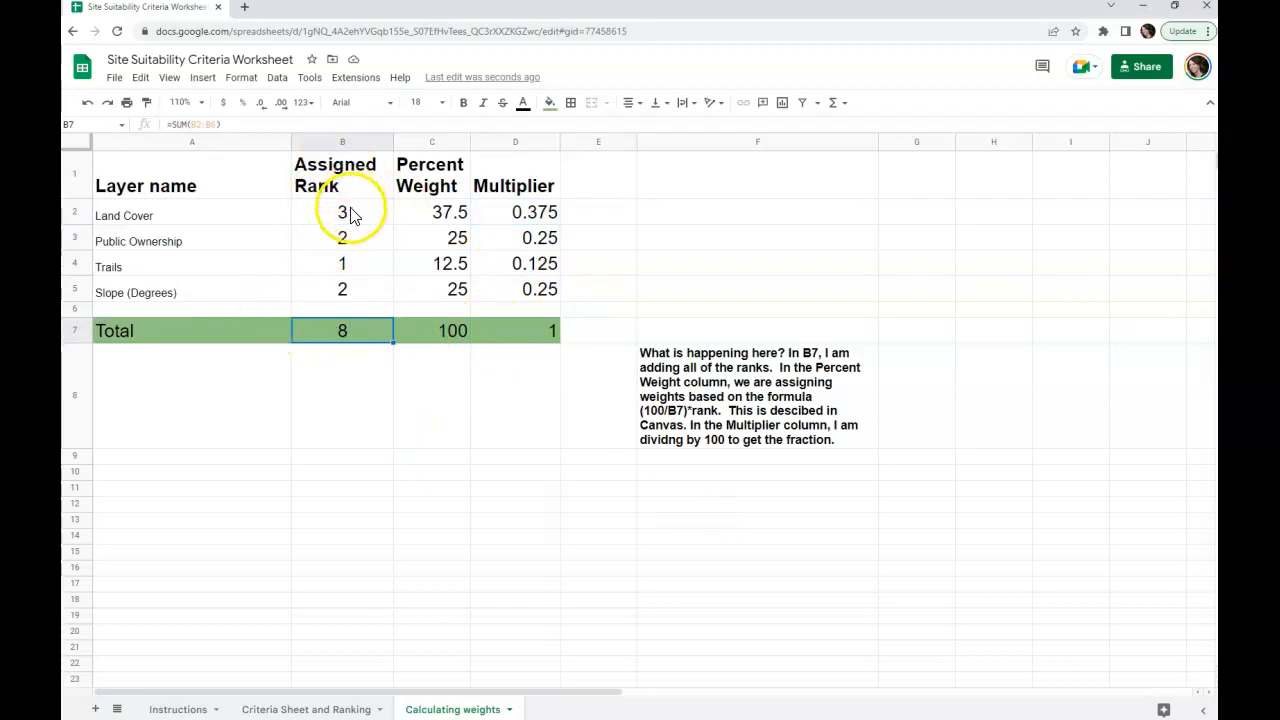
pyautogui.click(430, 164)
pyautogui.click(363, 213)
pyautogui.click(363, 244)
pyautogui.click(362, 268)
pyautogui.click(365, 300)
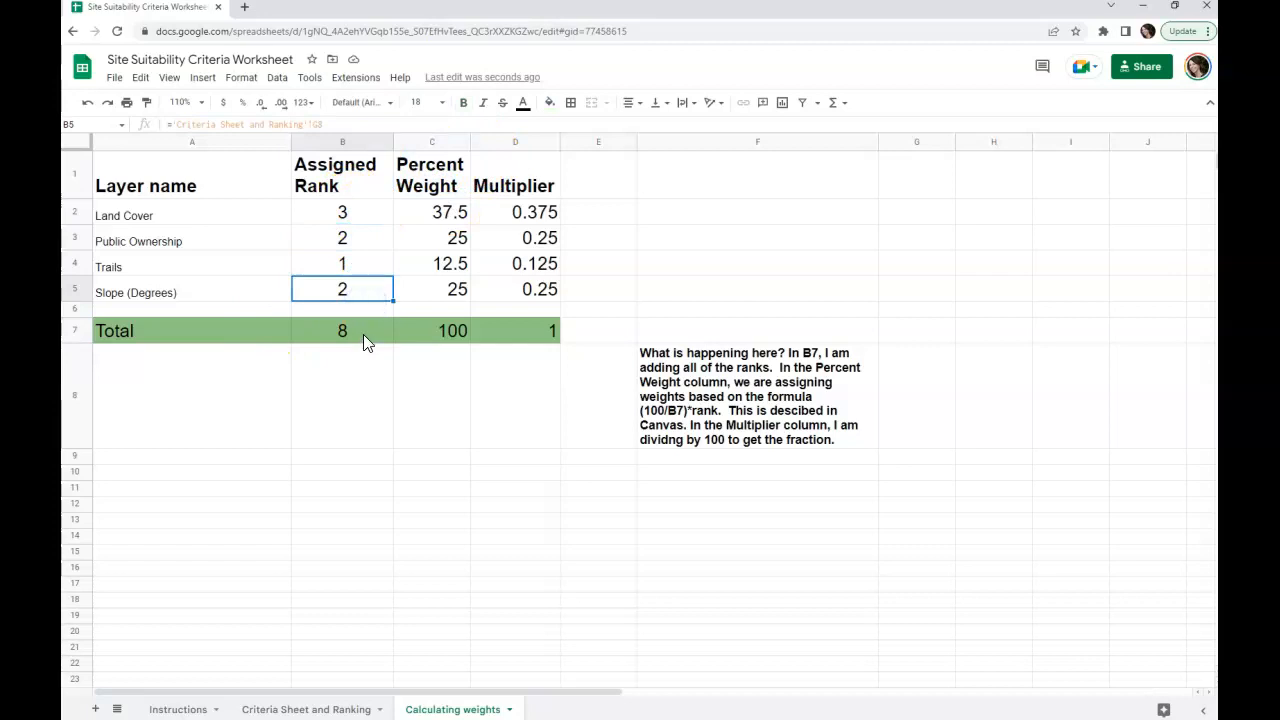
pyautogui.click(364, 334)
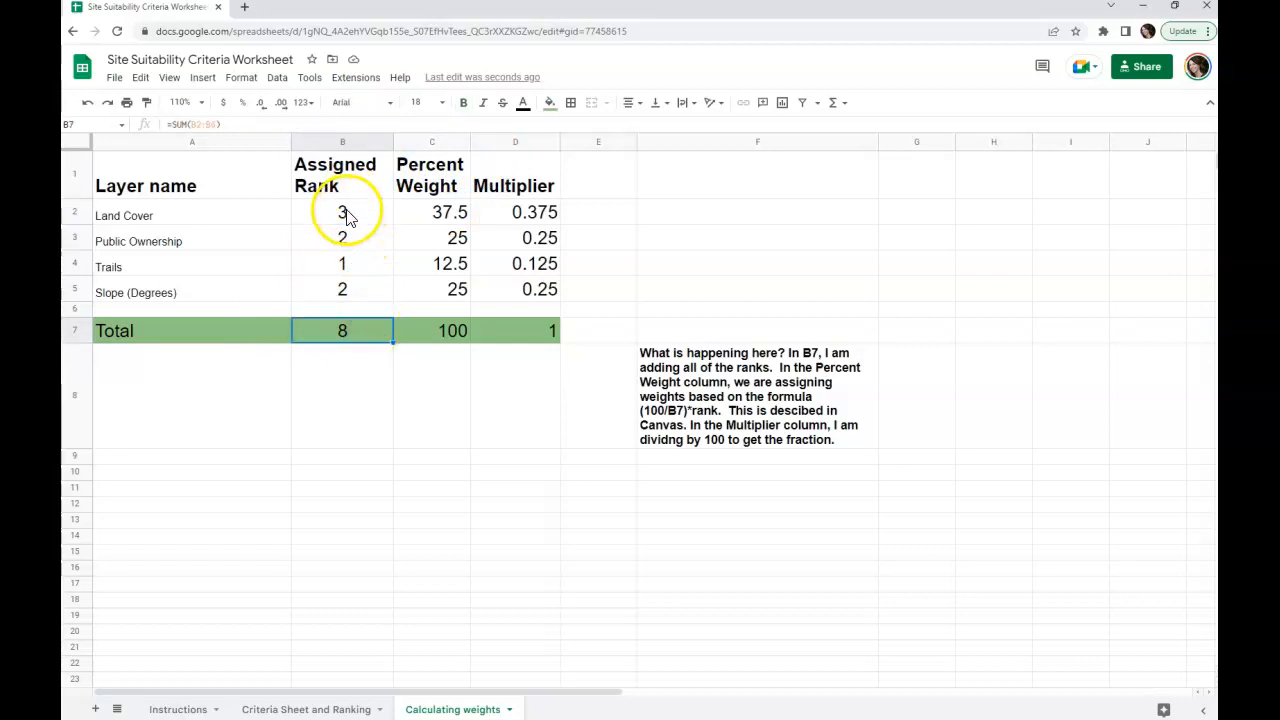
pyautogui.click(343, 213)
pyautogui.click(350, 243)
pyautogui.click(350, 266)
pyautogui.click(352, 293)
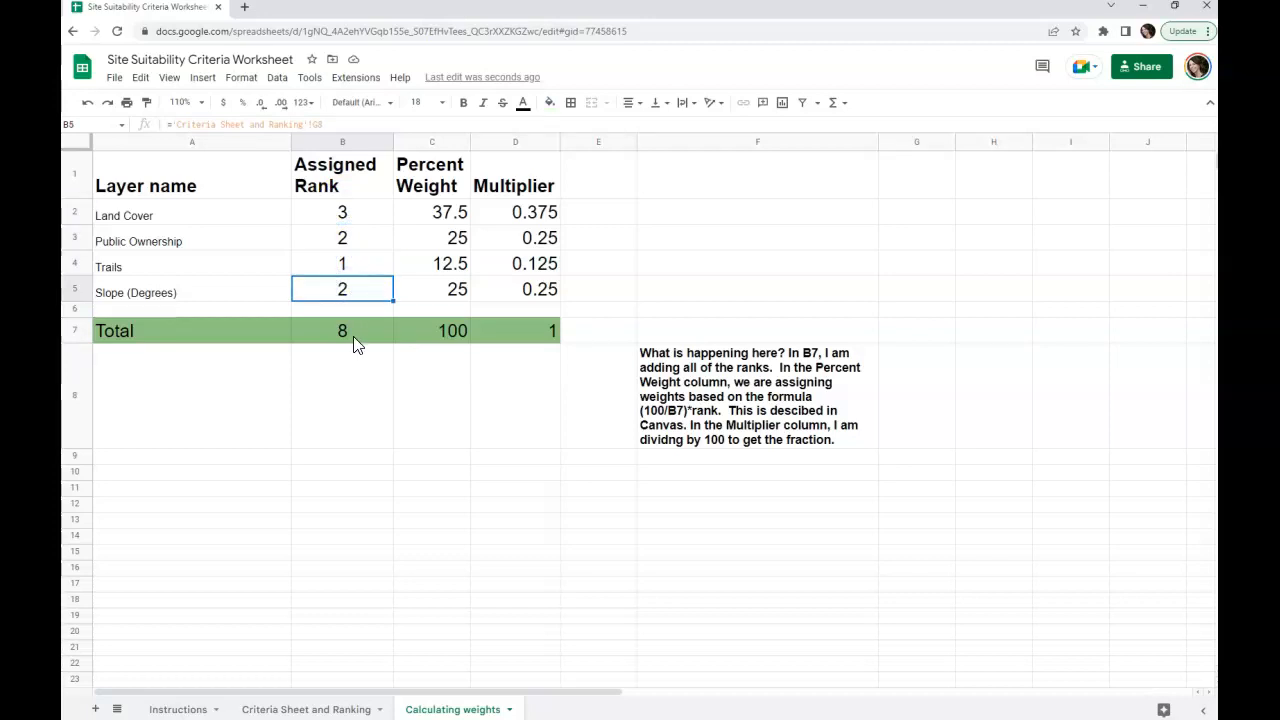
pyautogui.click(361, 333)
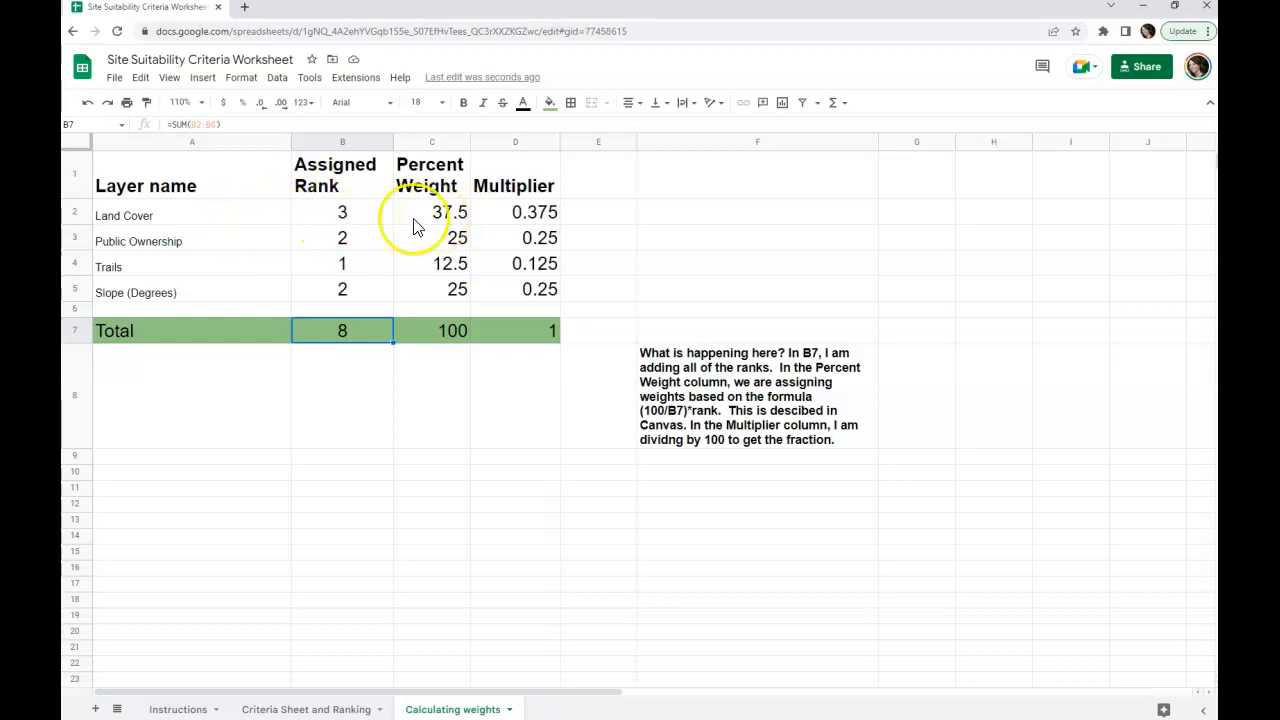
# Step: Examine Land Cover's Percent Weight formula in C2 against its assigned rank in B2 and the rank total in B7
pyautogui.click(363, 215)
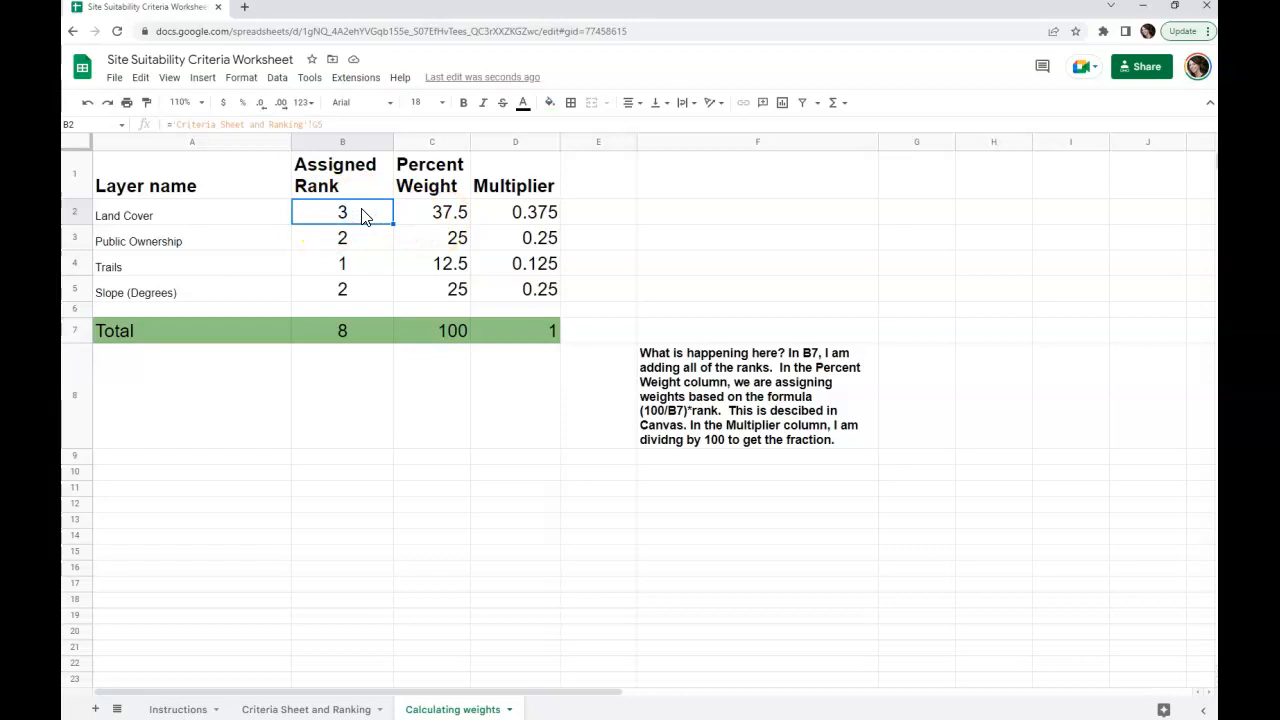
pyautogui.click(456, 222)
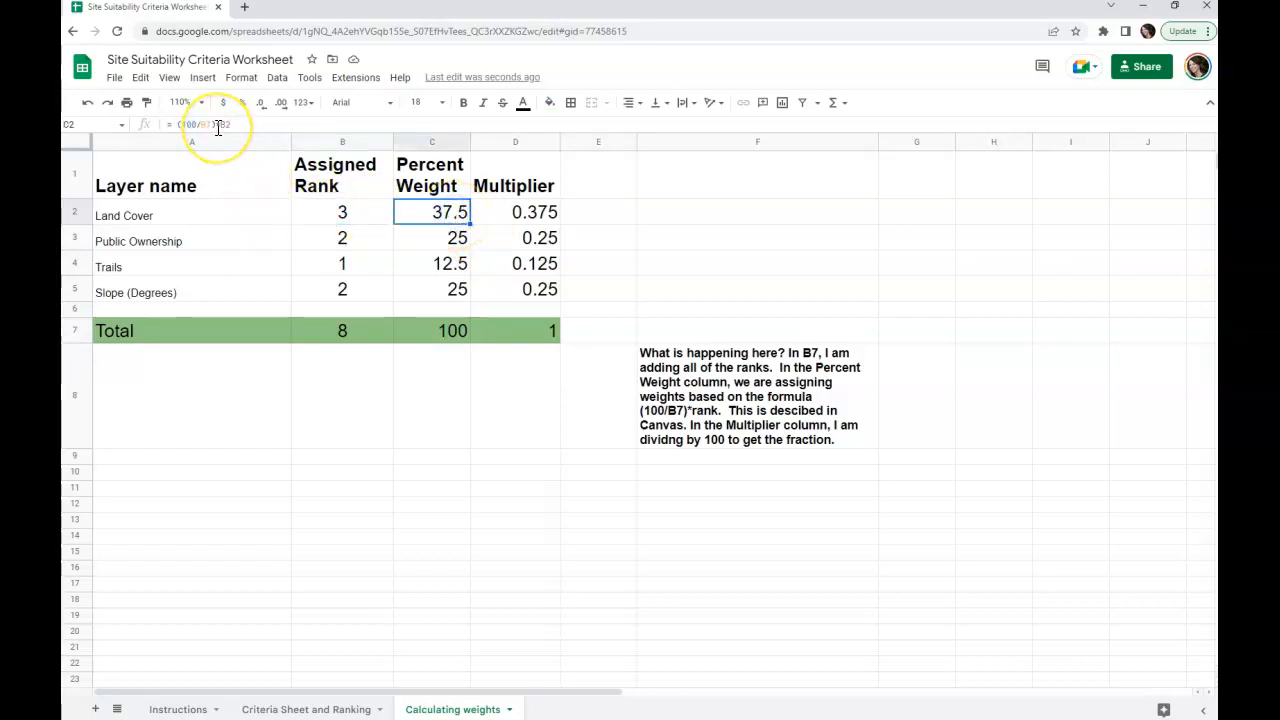
pyautogui.click(356, 212)
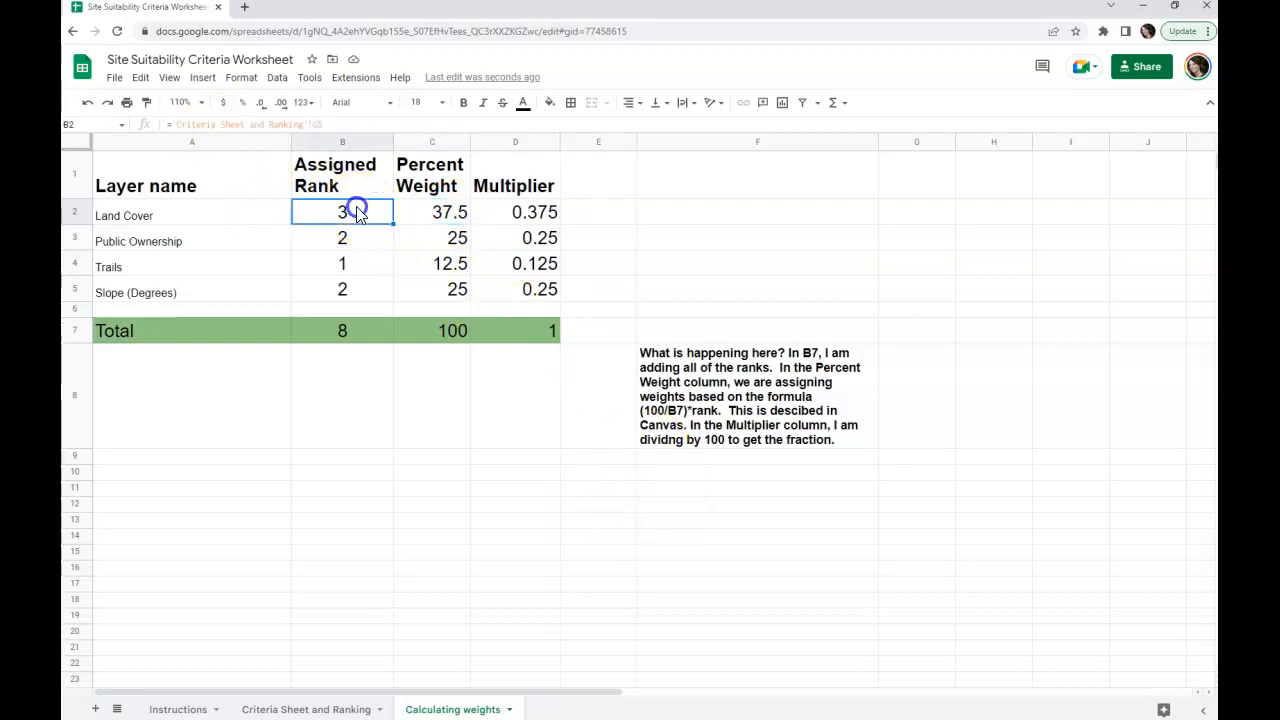
pyautogui.click(354, 330)
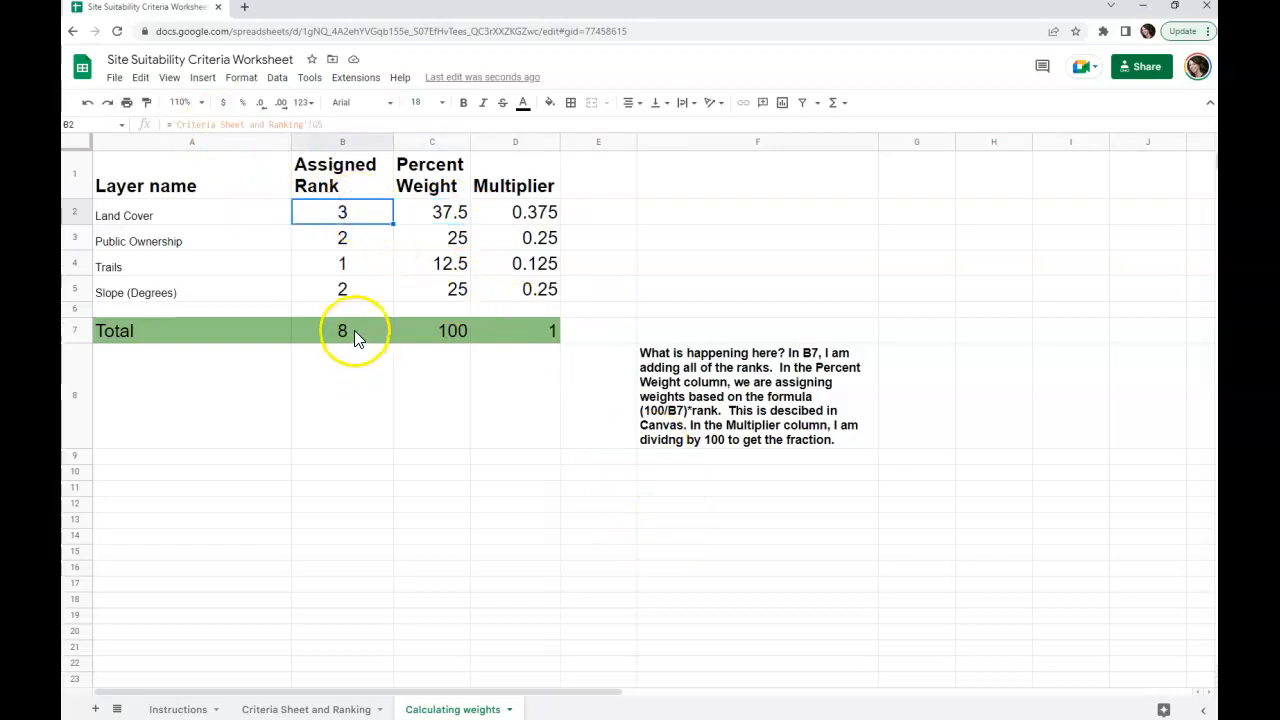
pyautogui.click(445, 212)
pyautogui.click(369, 217)
pyautogui.click(437, 214)
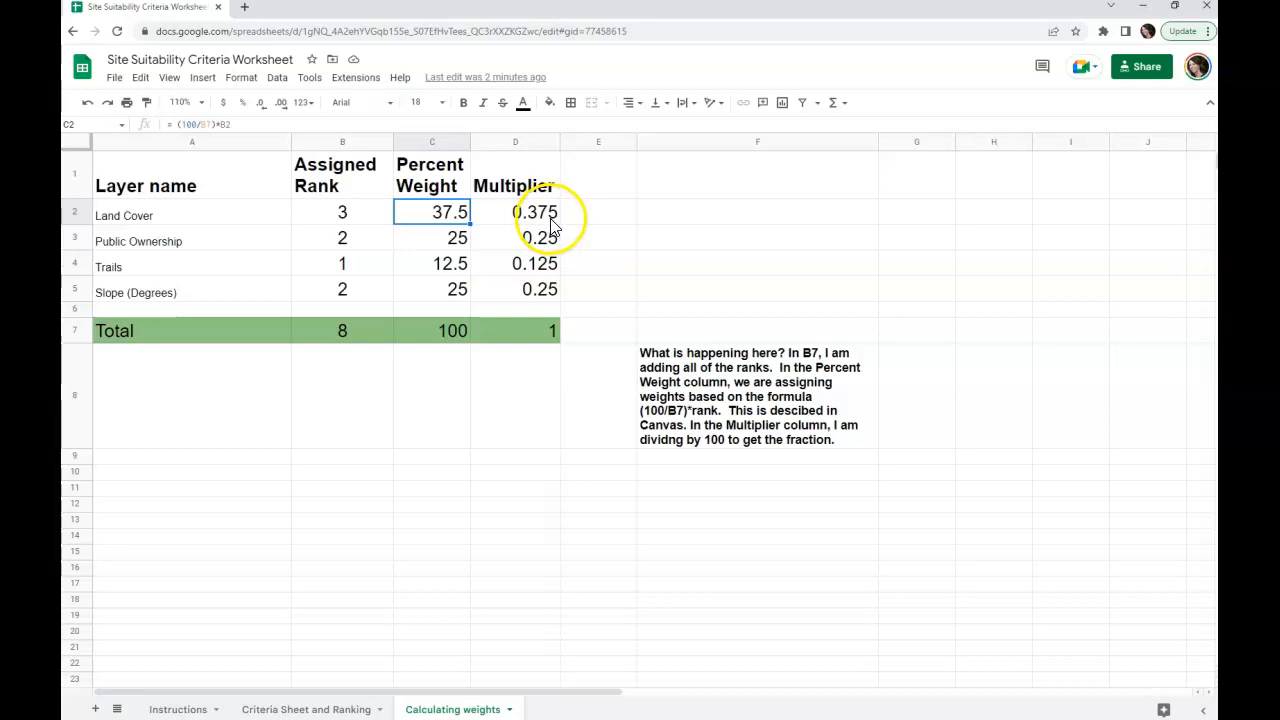
# Step: Clear the preference entries in B5:F8 and the assigned ranks in G5:G8 on the Criteria Sheet and Ranking sheet
pyautogui.click(305, 709)
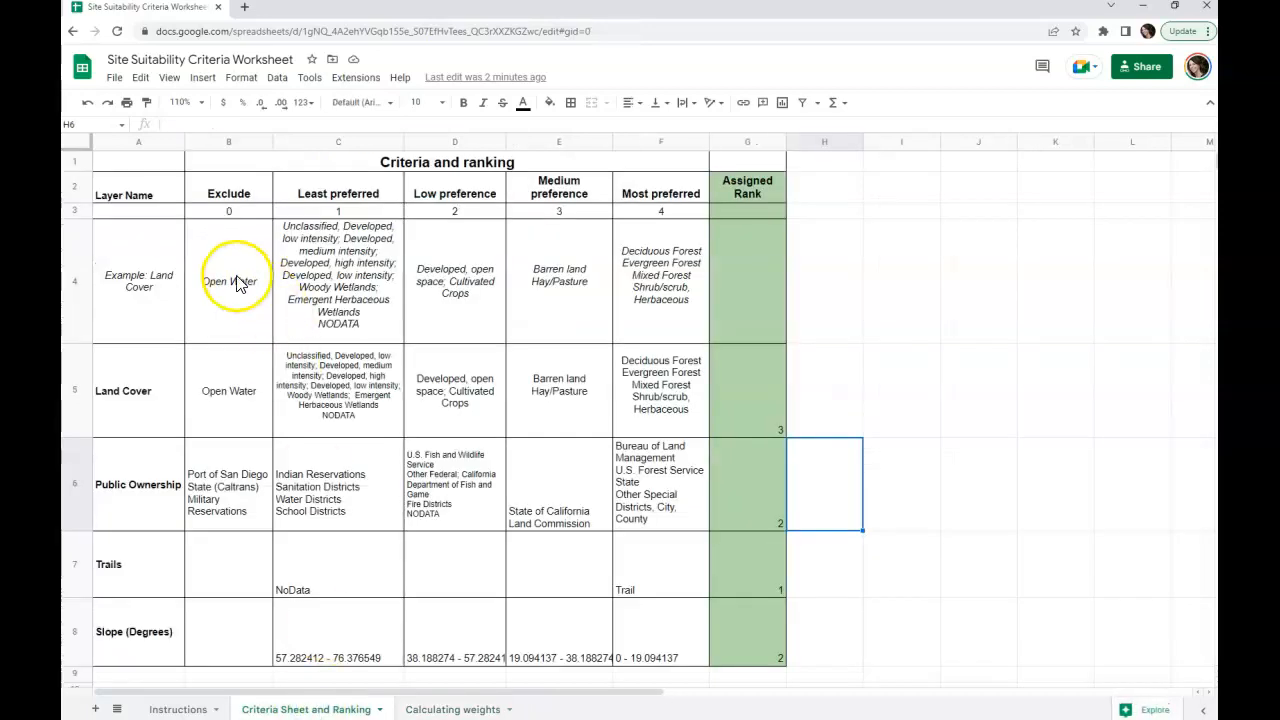
pyautogui.moveTo(244, 405); pyautogui.dragTo(678, 621)
pyautogui.press('Delete')
pyautogui.moveTo(770, 425); pyautogui.dragTo(764, 620)
pyautogui.press('Delete')
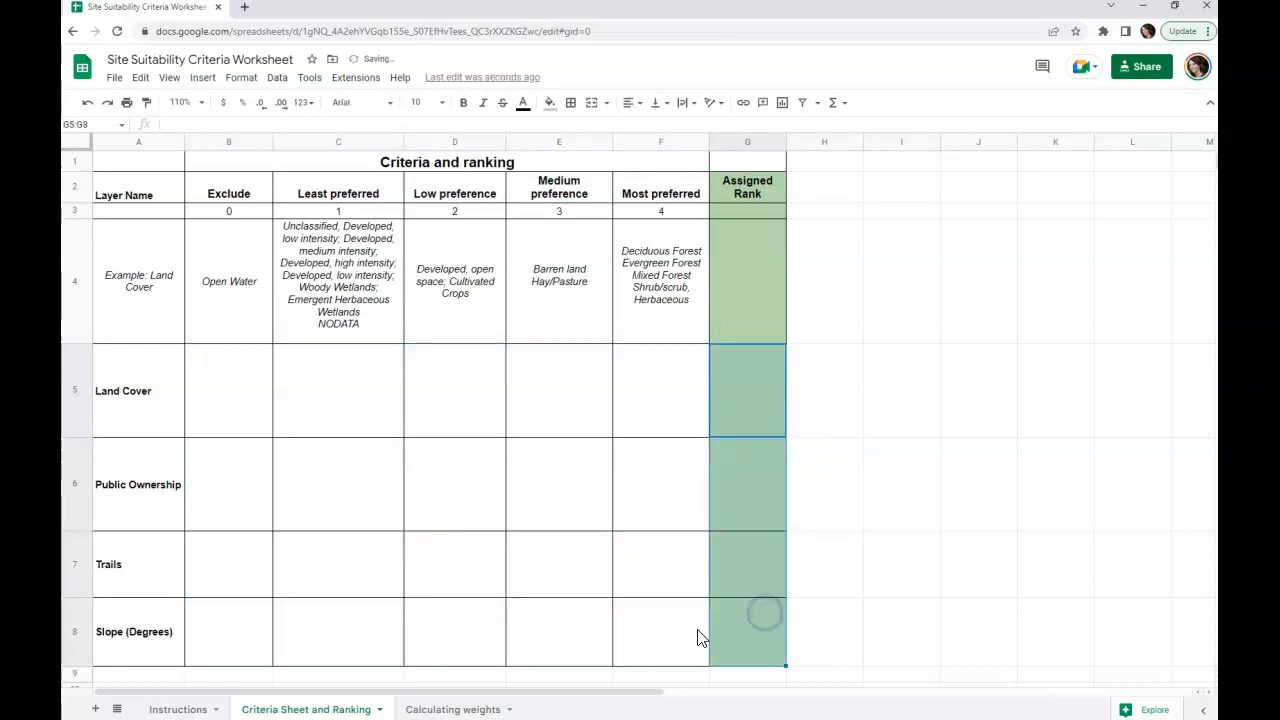
# Step: Clear the layer names in A5:A8 on the Criteria Sheet and Ranking sheet, checking the Calculating weights sheet before and after
pyautogui.click(424, 711)
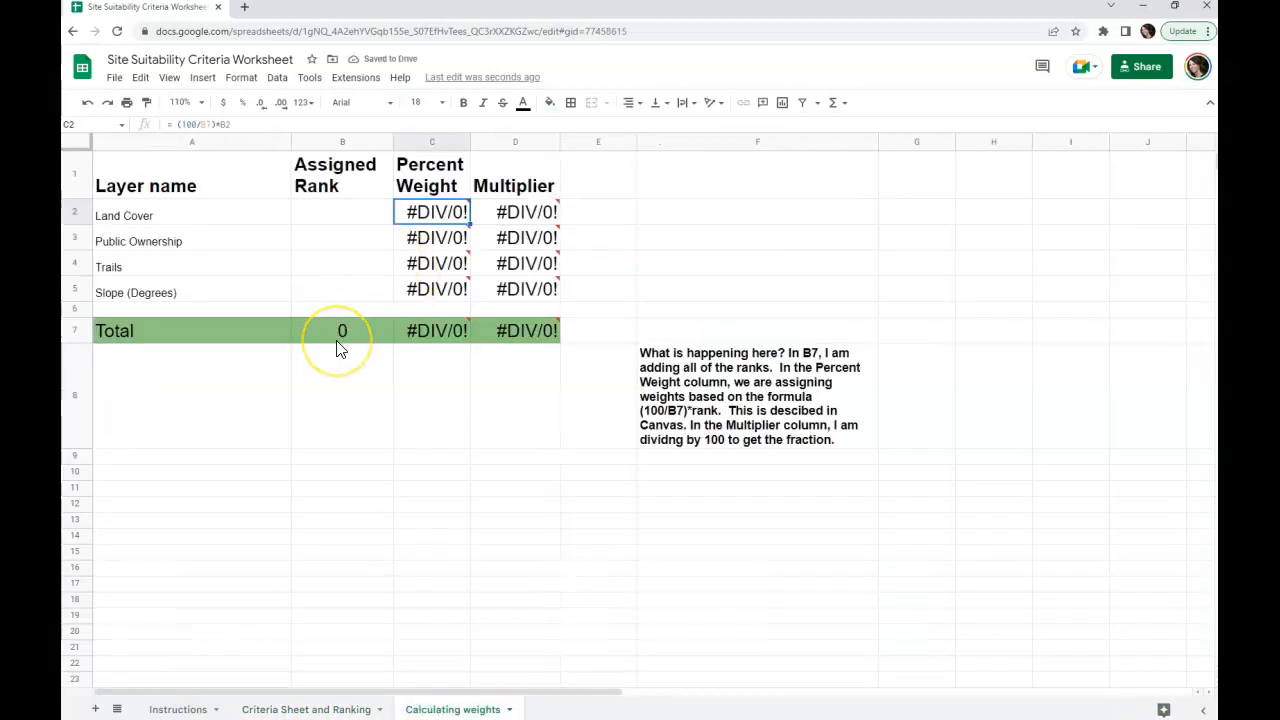
pyautogui.click(300, 708)
pyautogui.moveTo(172, 385); pyautogui.dragTo(177, 615)
pyautogui.press('Delete')
pyautogui.click(440, 709)
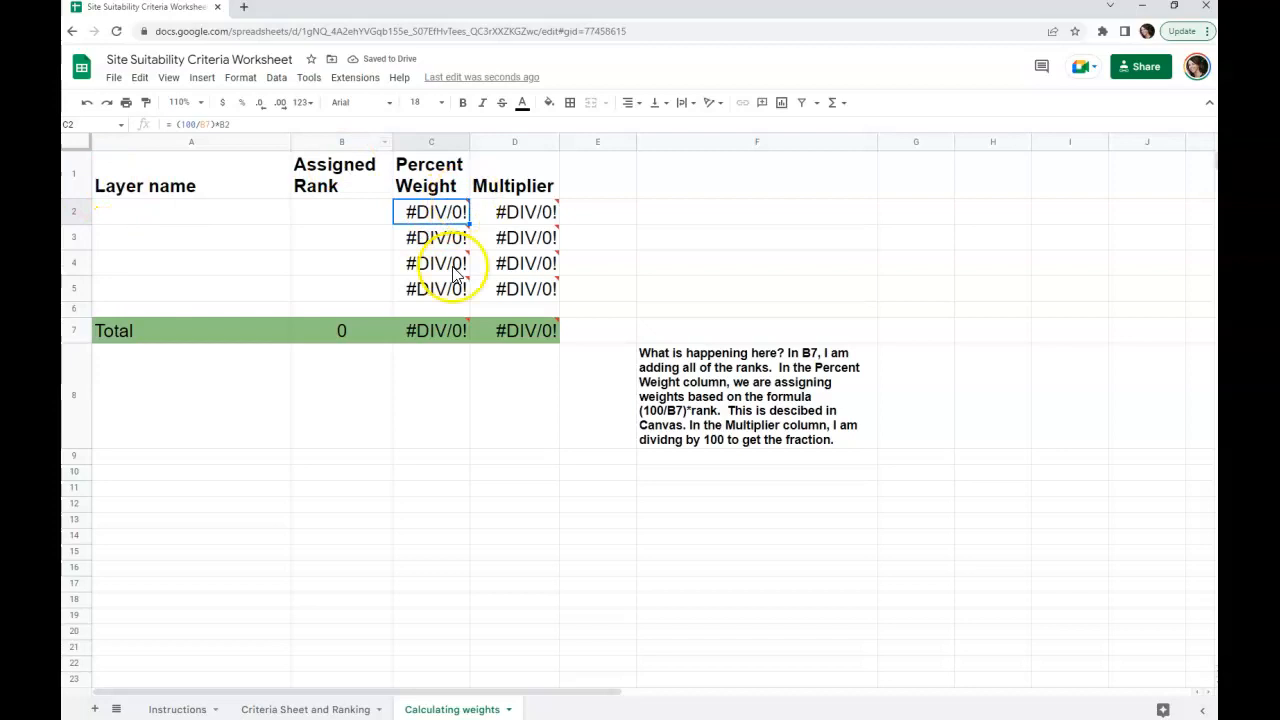
pyautogui.click(320, 706)
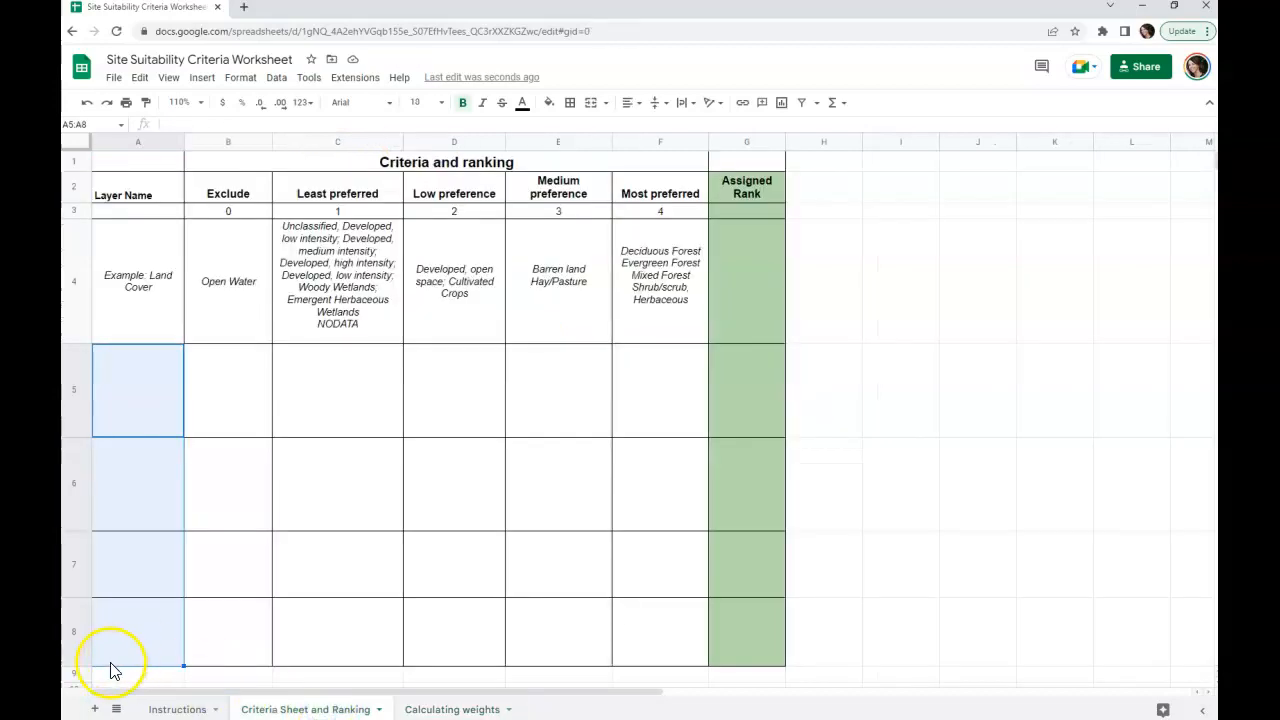